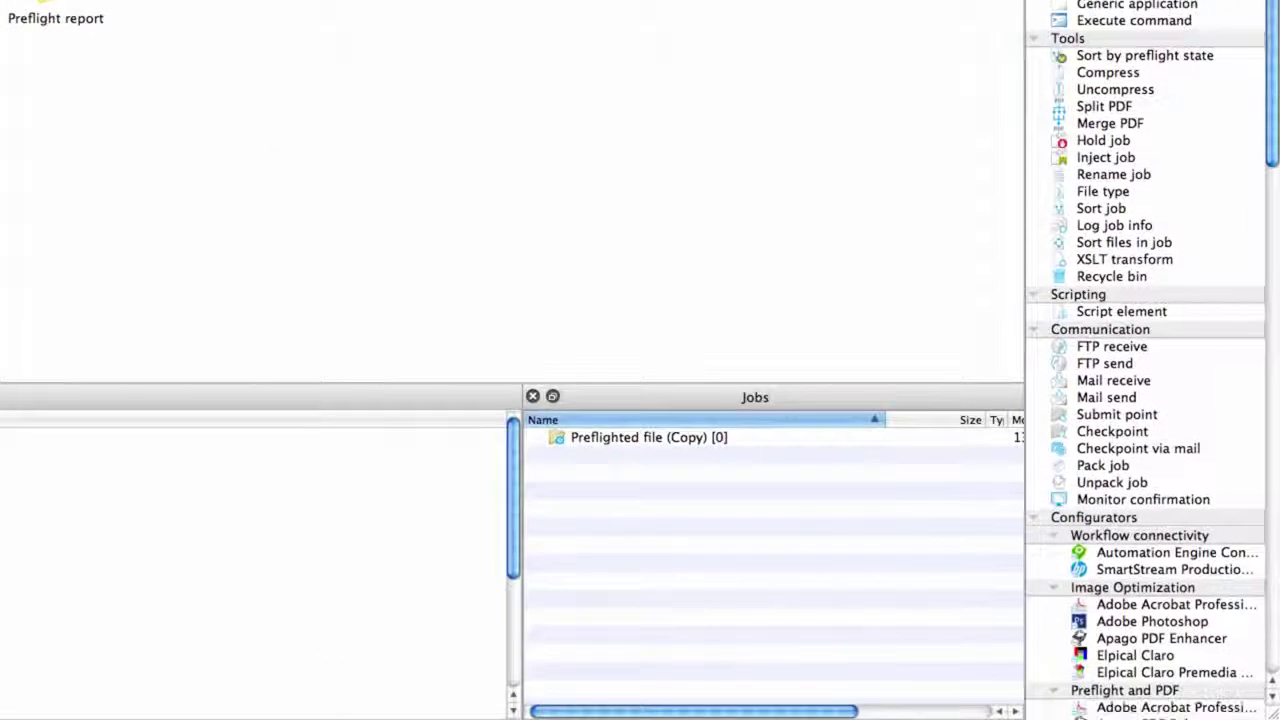
# - Scroll the Flow Elements configurator list down through all categories to the Metadata elements
pyautogui.scroll(-5, 1145, 400)
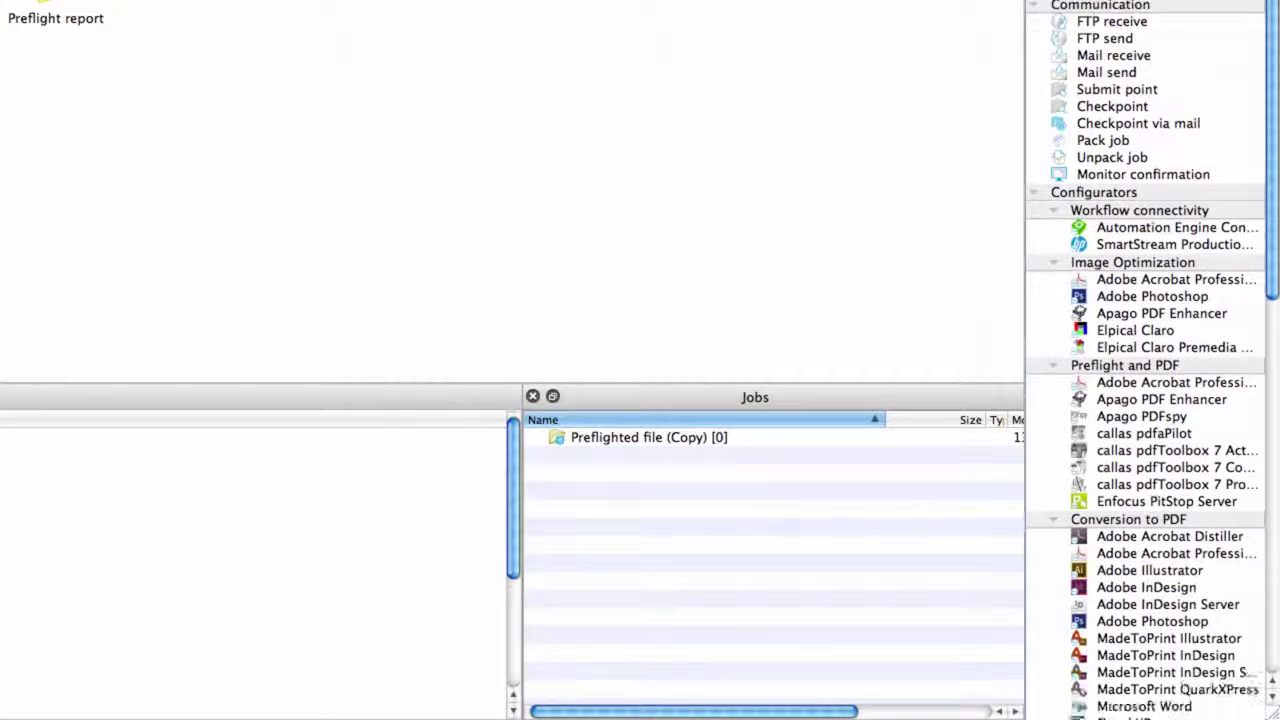
pyautogui.scroll(-3, 1145, 360)
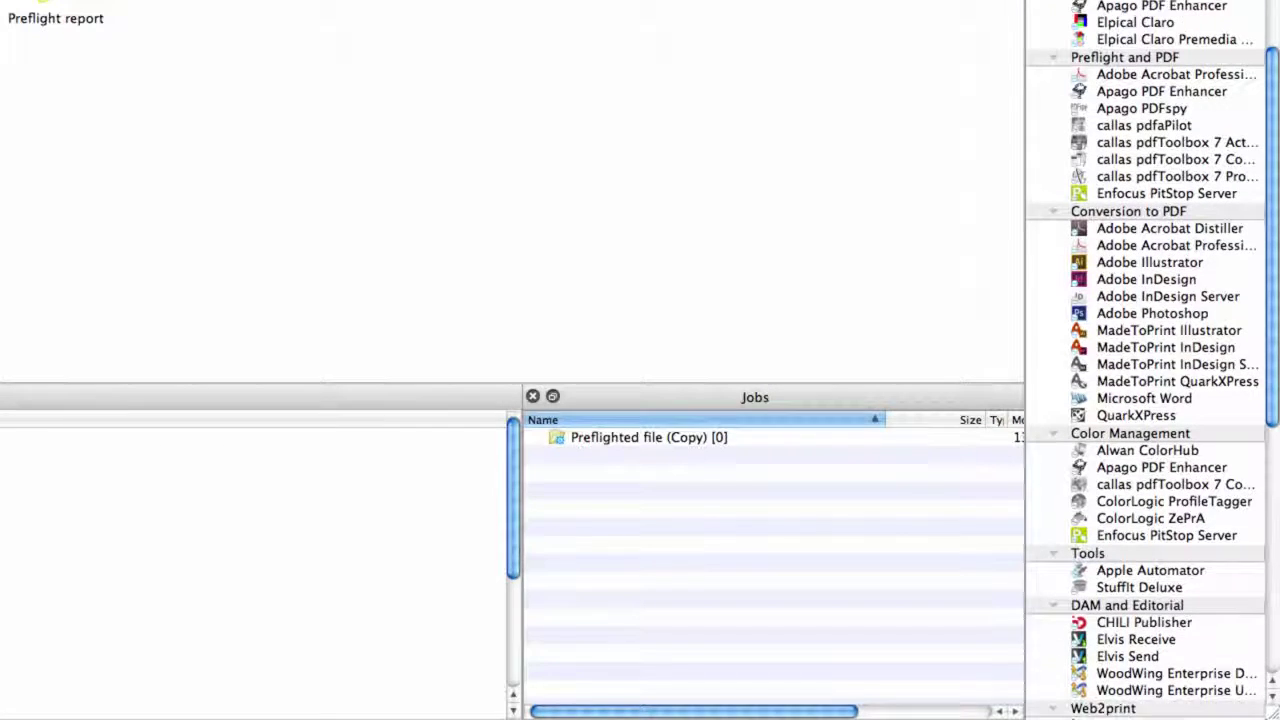
pyautogui.scroll(-6, 1145, 360)
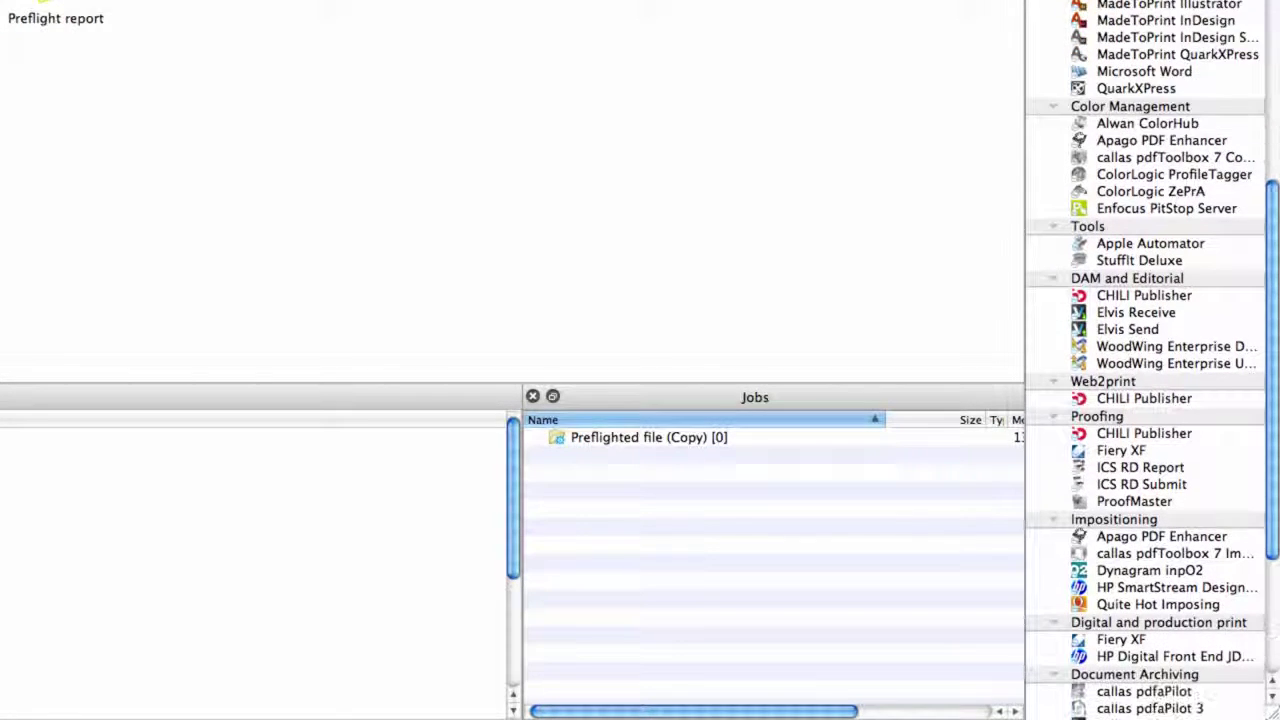
pyautogui.scroll(-3, 1145, 360)
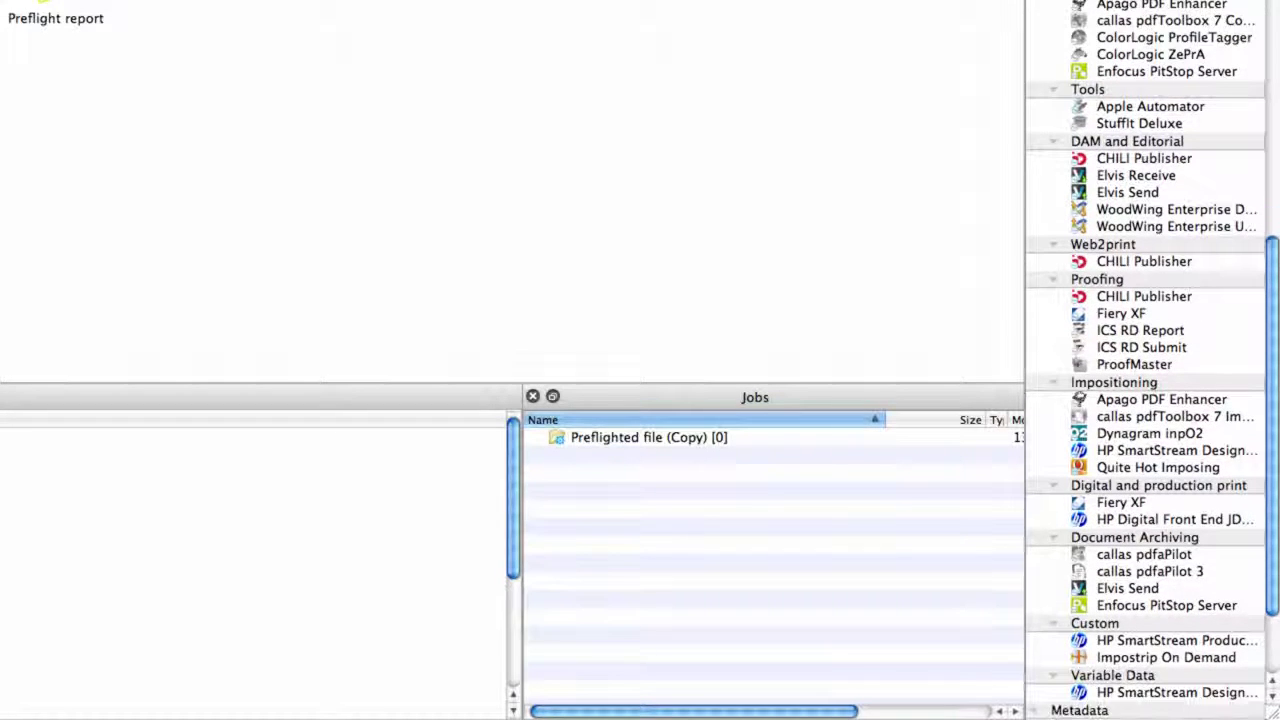
pyautogui.scroll(-4, 1145, 360)
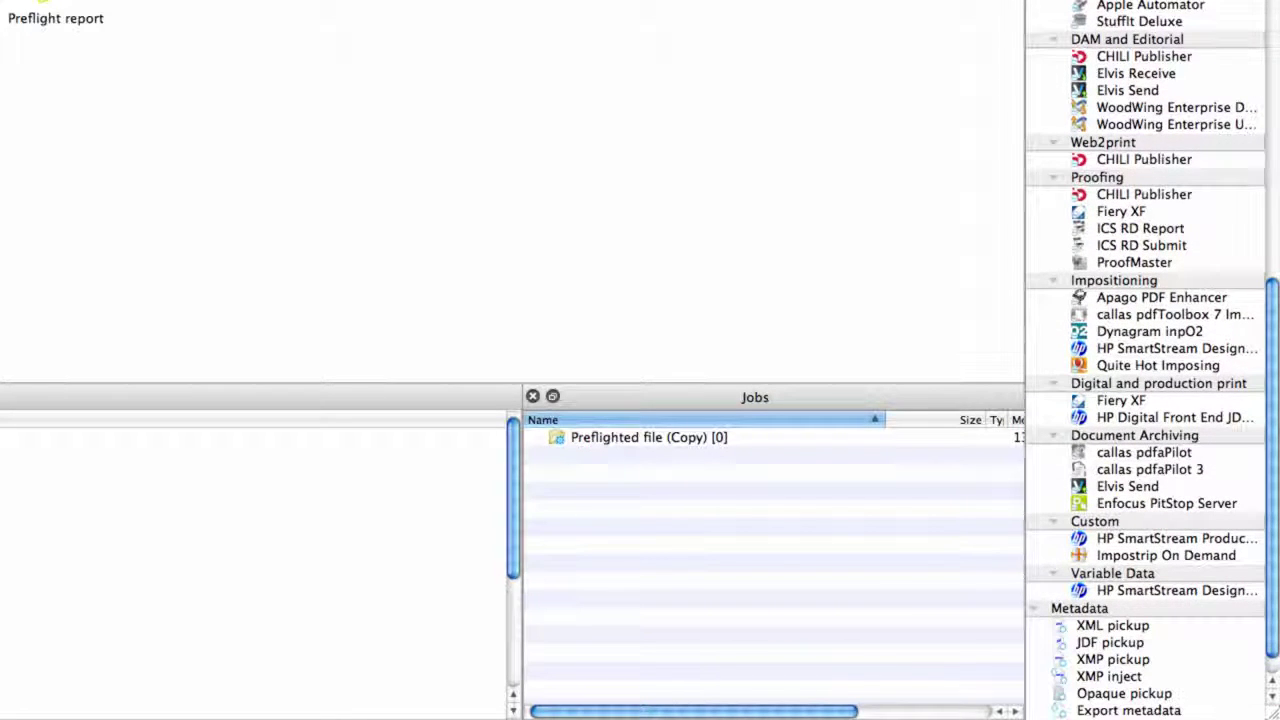
pyautogui.scroll(-1, 1145, 360)
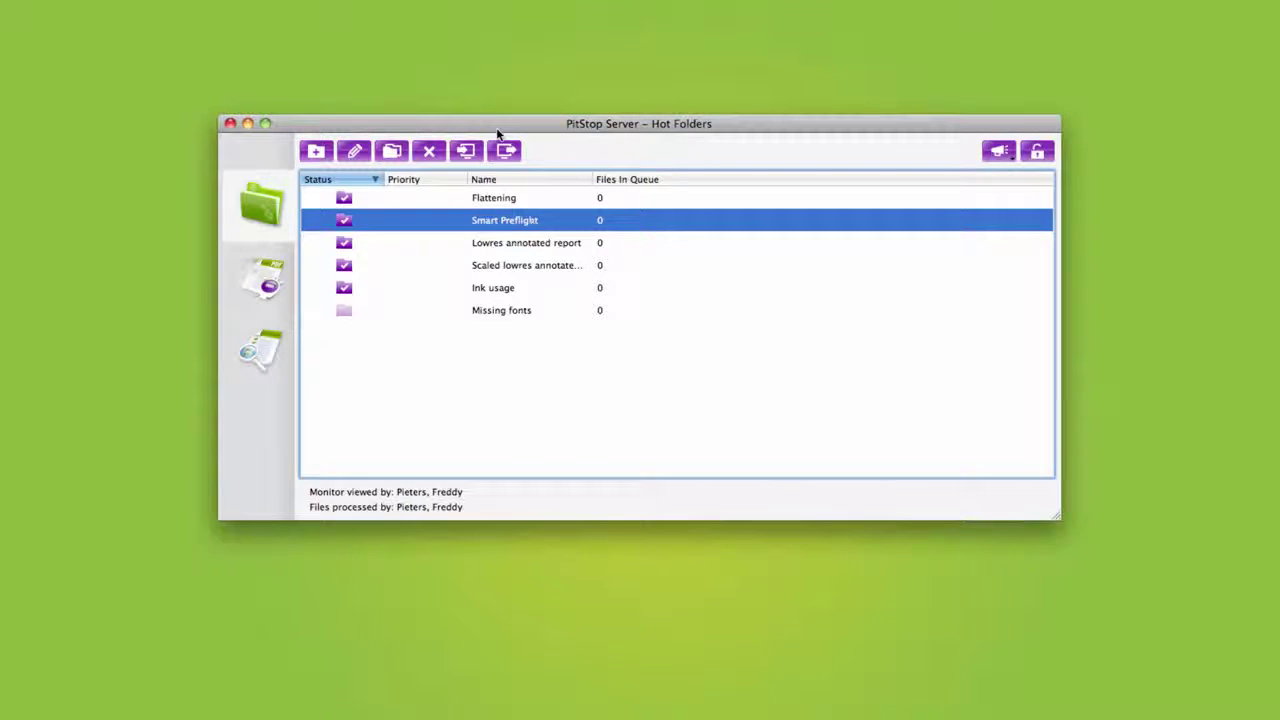
# - Review the Smart Preflight hot folder's Folders page, then close its editor with OK
pyautogui.click(392, 150)
pyautogui.click(390, 123)
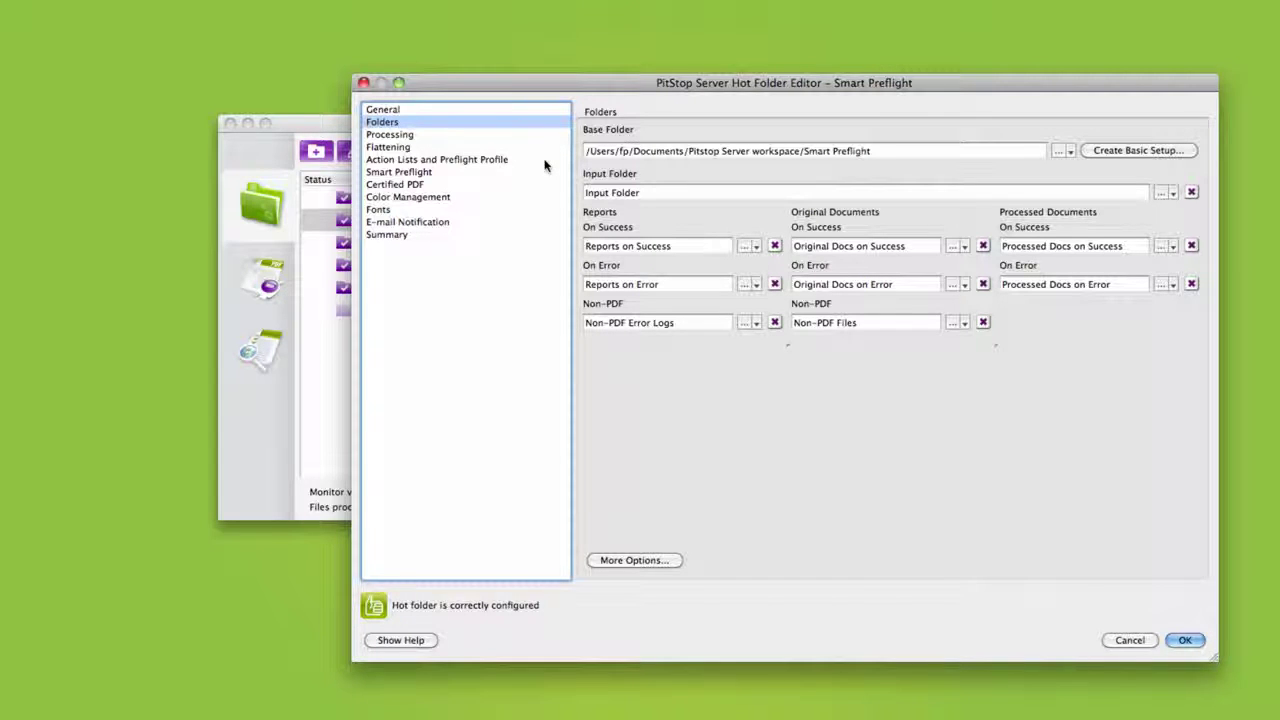
pyautogui.click(1183, 641)
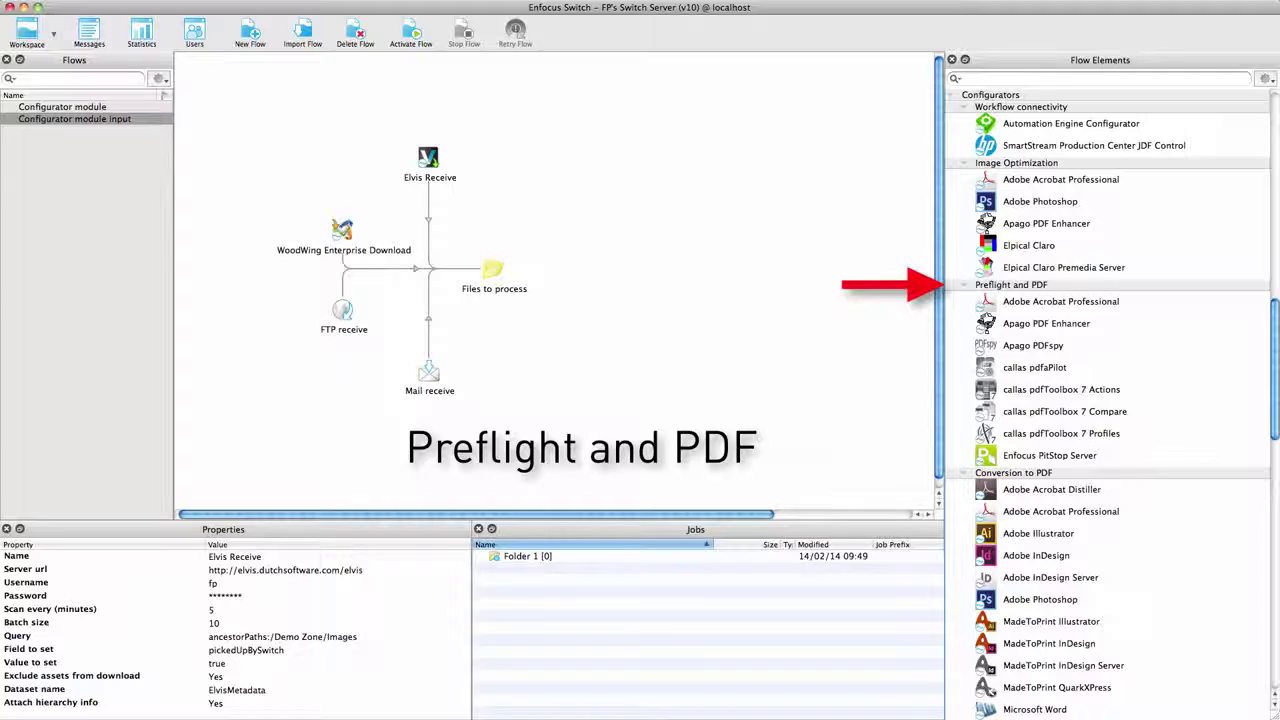
# - Scroll the configurator list past Preflight and PDF, Proofing and Impositioning
pyautogui.scroll(-10, 1110, 400)
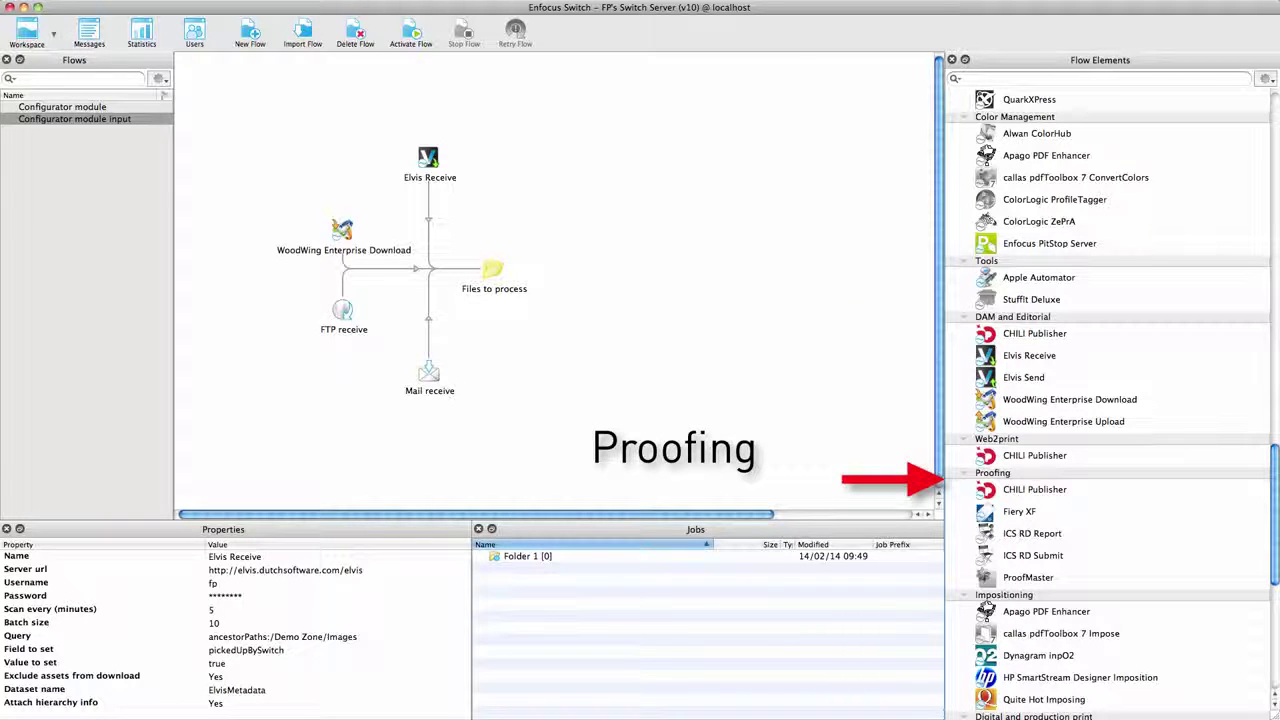
pyautogui.scroll(-10, 985, 606)
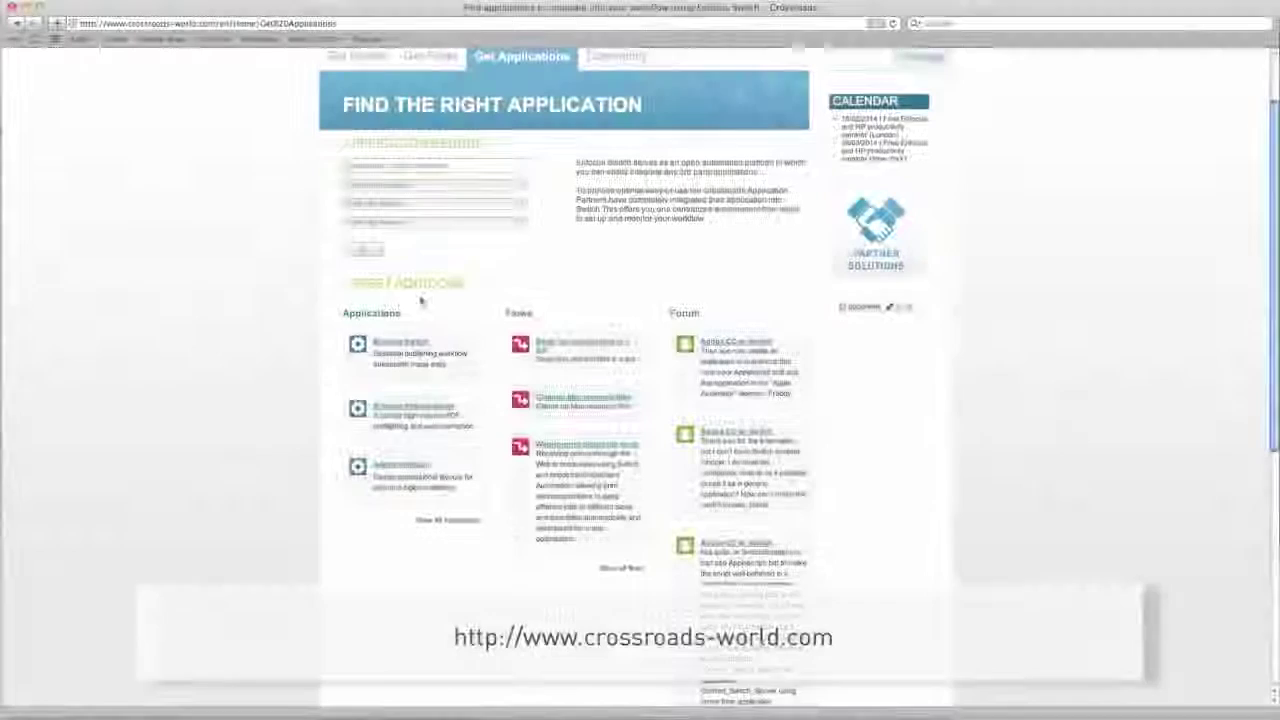
# - Open the Crossroads Filter By Partner list and close it without filtering
pyautogui.click(434, 224)
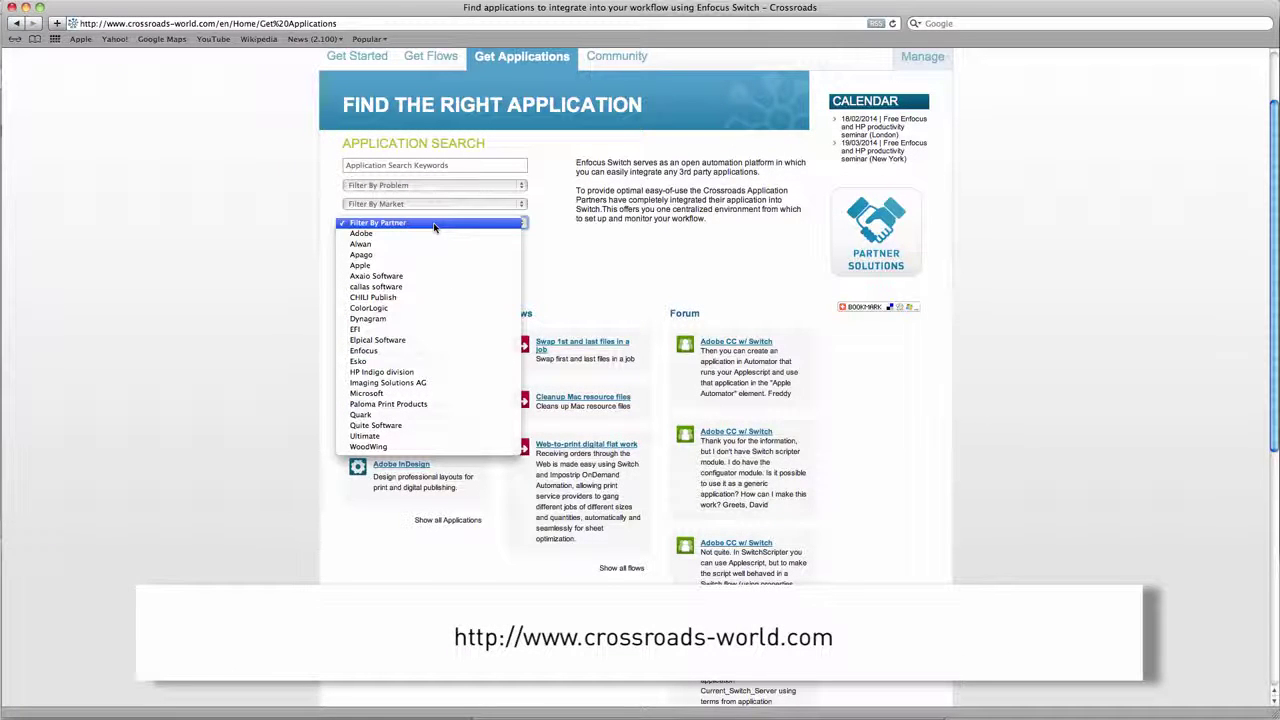
pyautogui.click(128, 549)
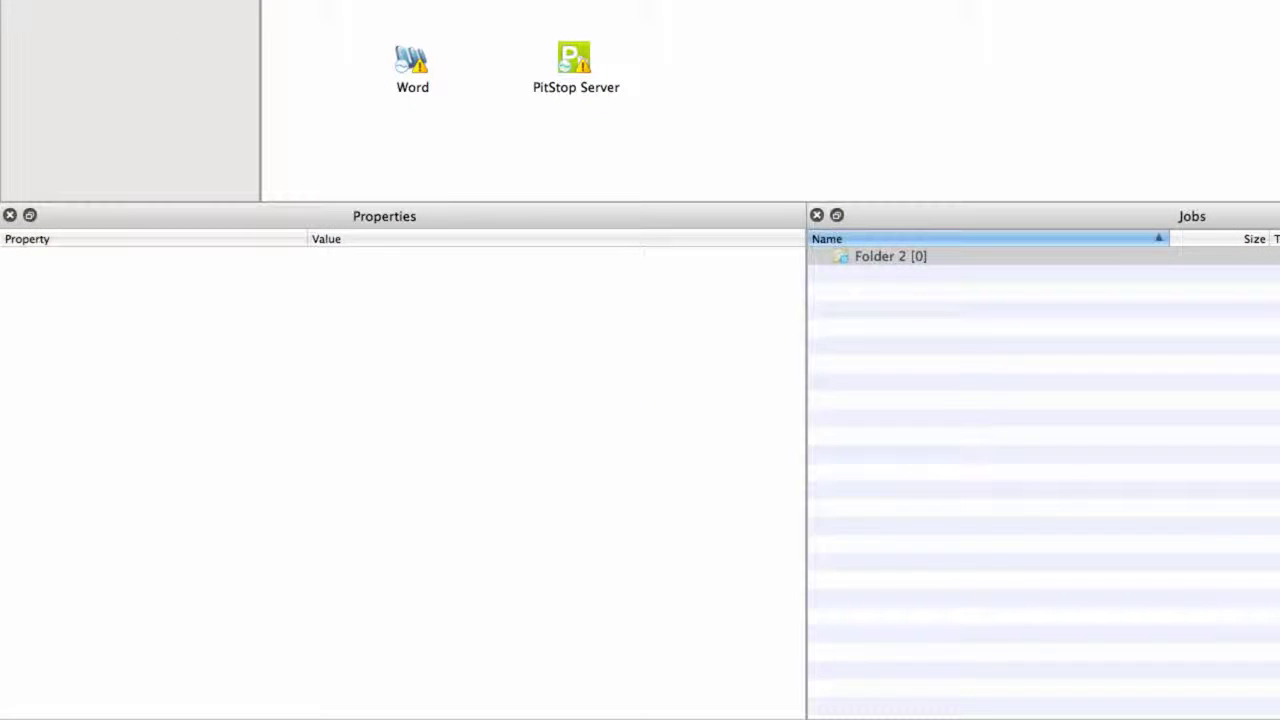
# - Set the Word element's Save as to PDF, keeping Fail jobs with unavailable images at Yes
pyautogui.click(416, 62)
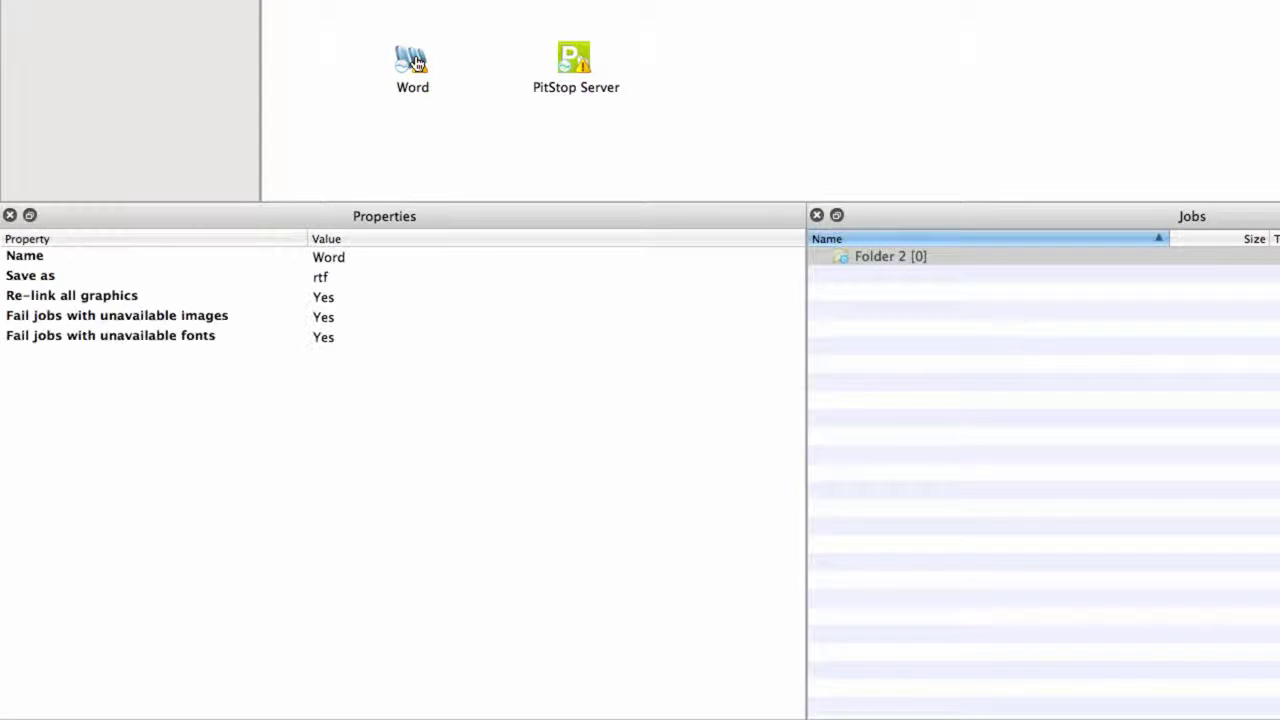
pyautogui.click(339, 285)
pyautogui.click(339, 278)
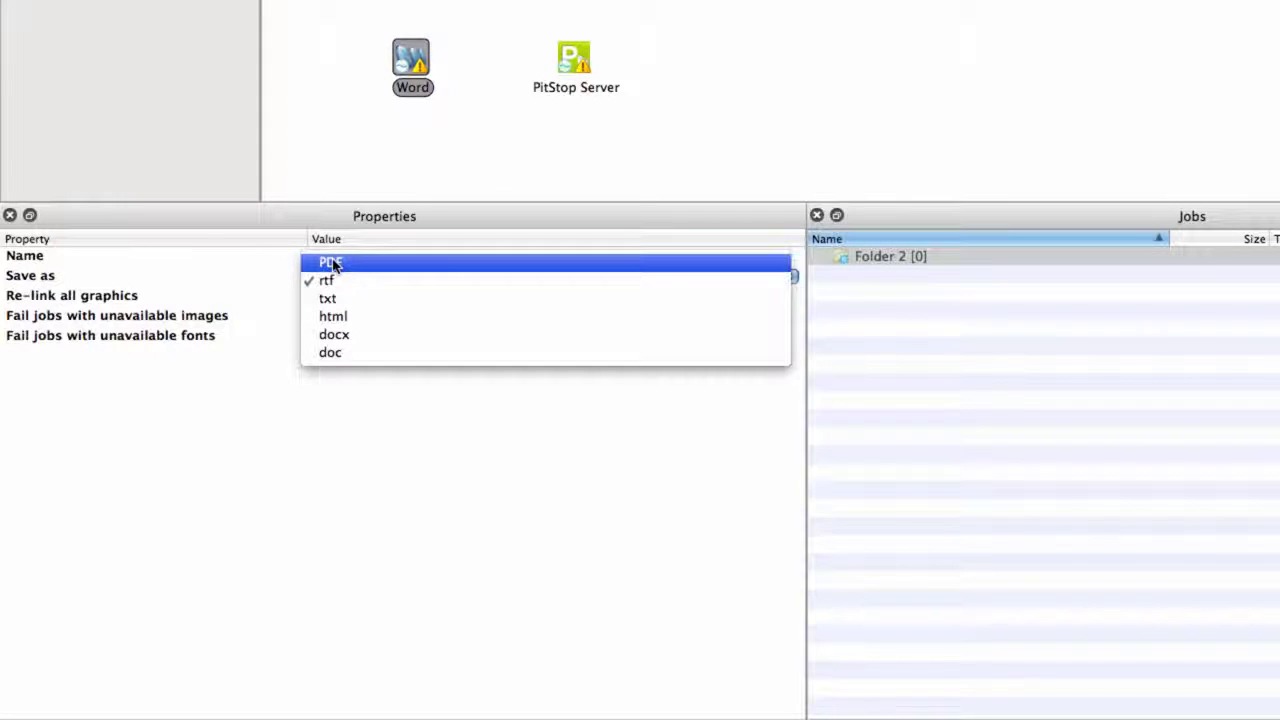
pyautogui.click(335, 263)
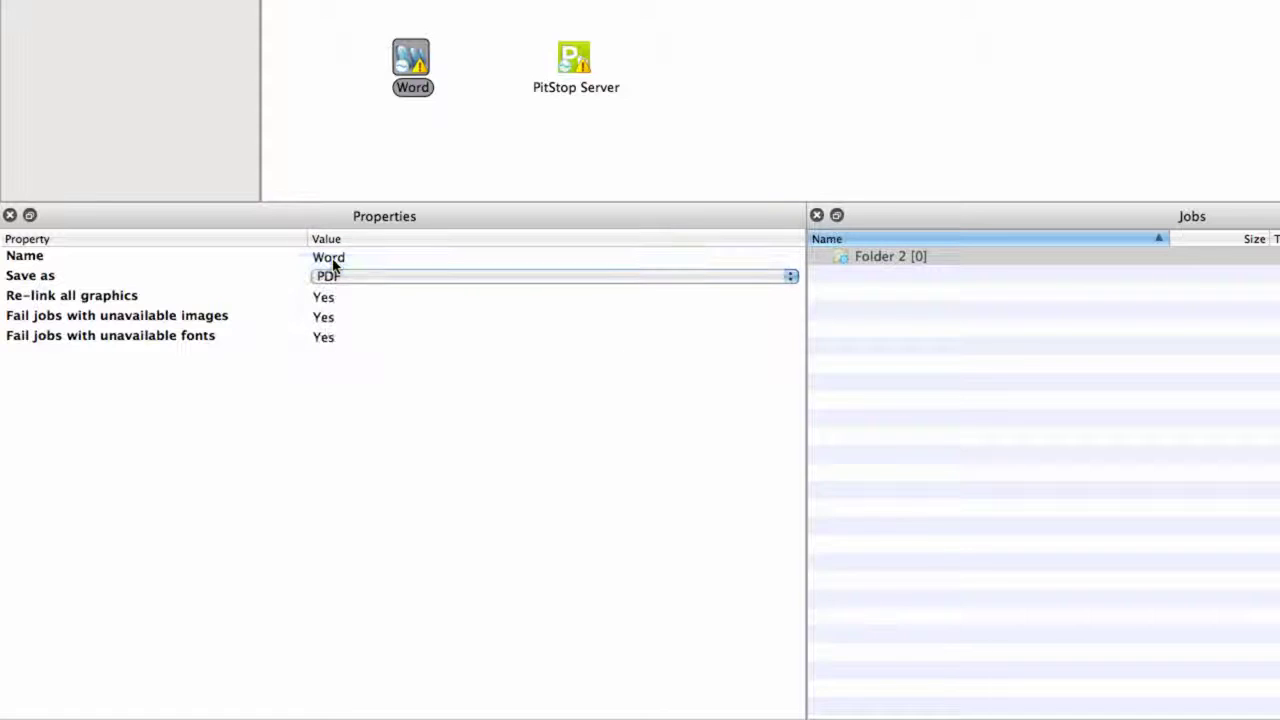
pyautogui.click(334, 320)
pyautogui.click(334, 322)
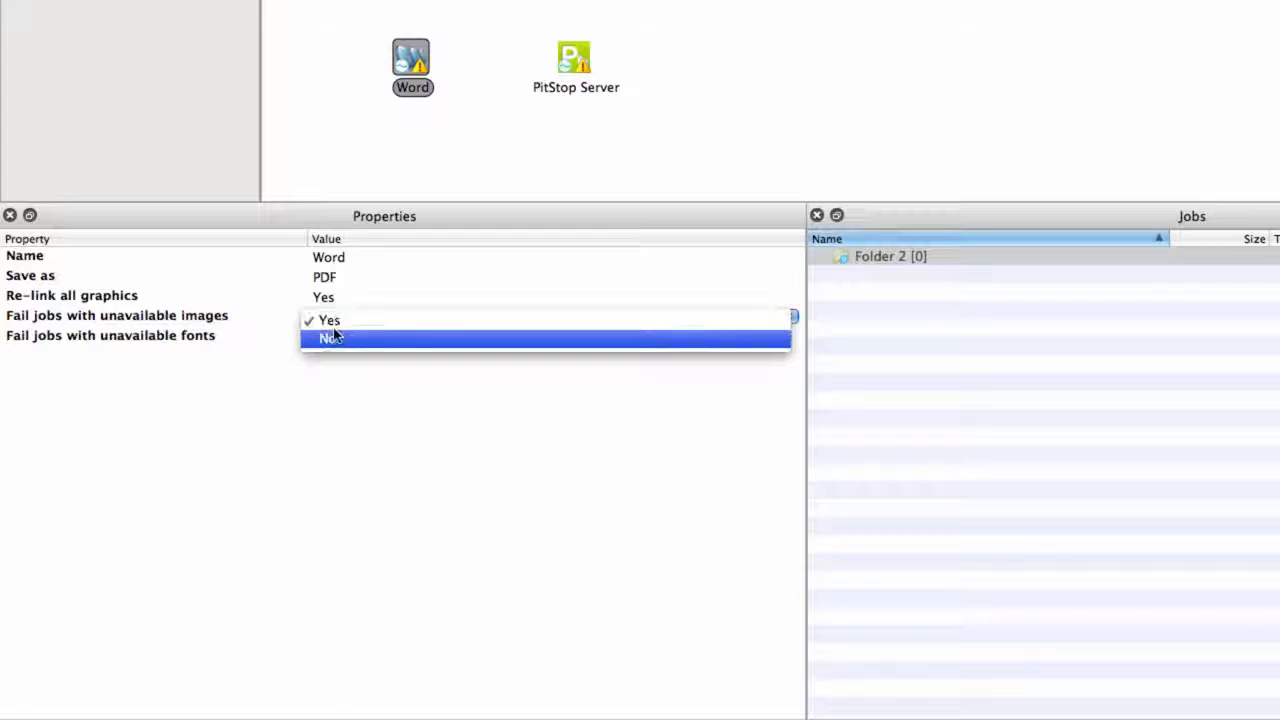
pyautogui.click(330, 322)
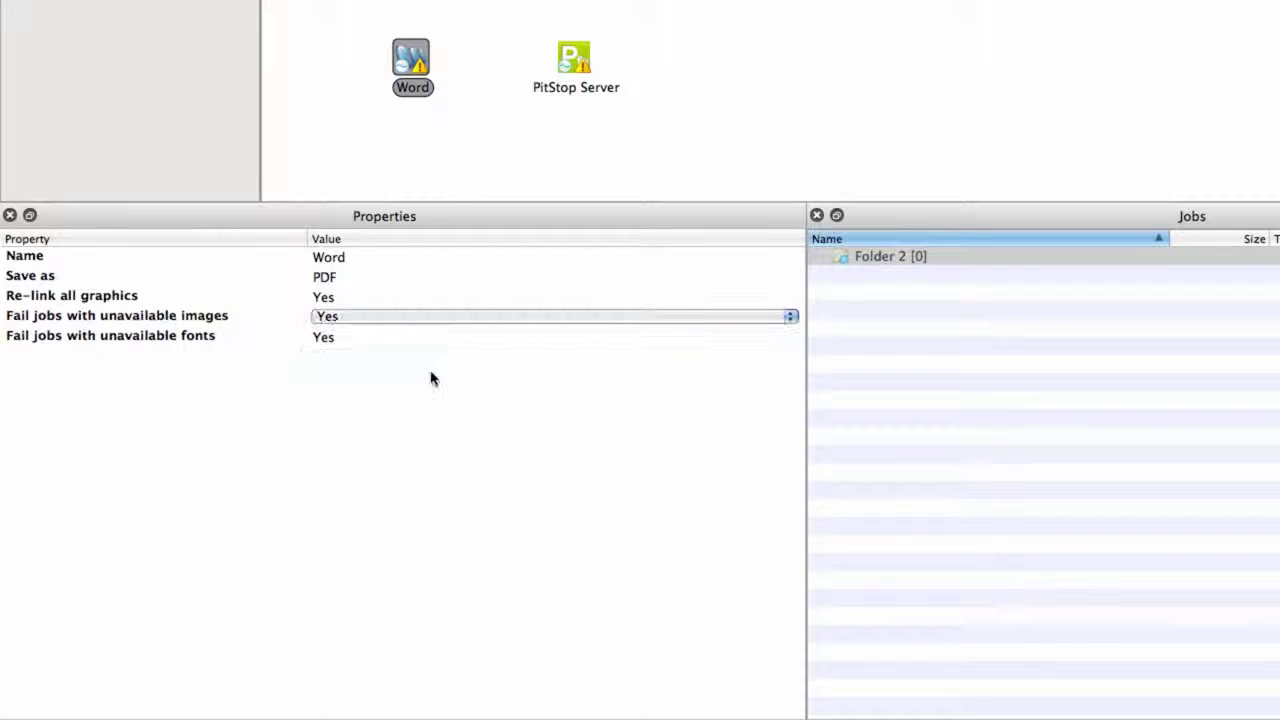
# - Open PitStop Server's Preflight Profile library and scroll to the GWG 2012 profiles
pyautogui.click(574, 62)
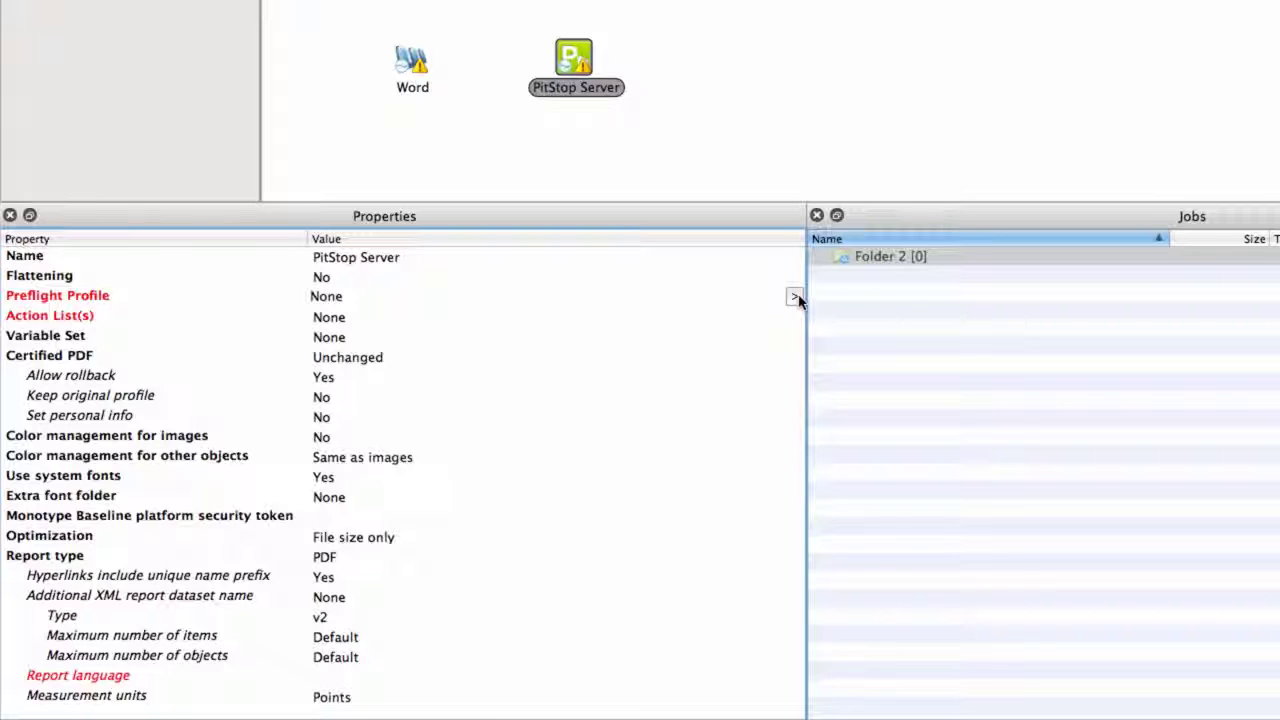
pyautogui.click(795, 298)
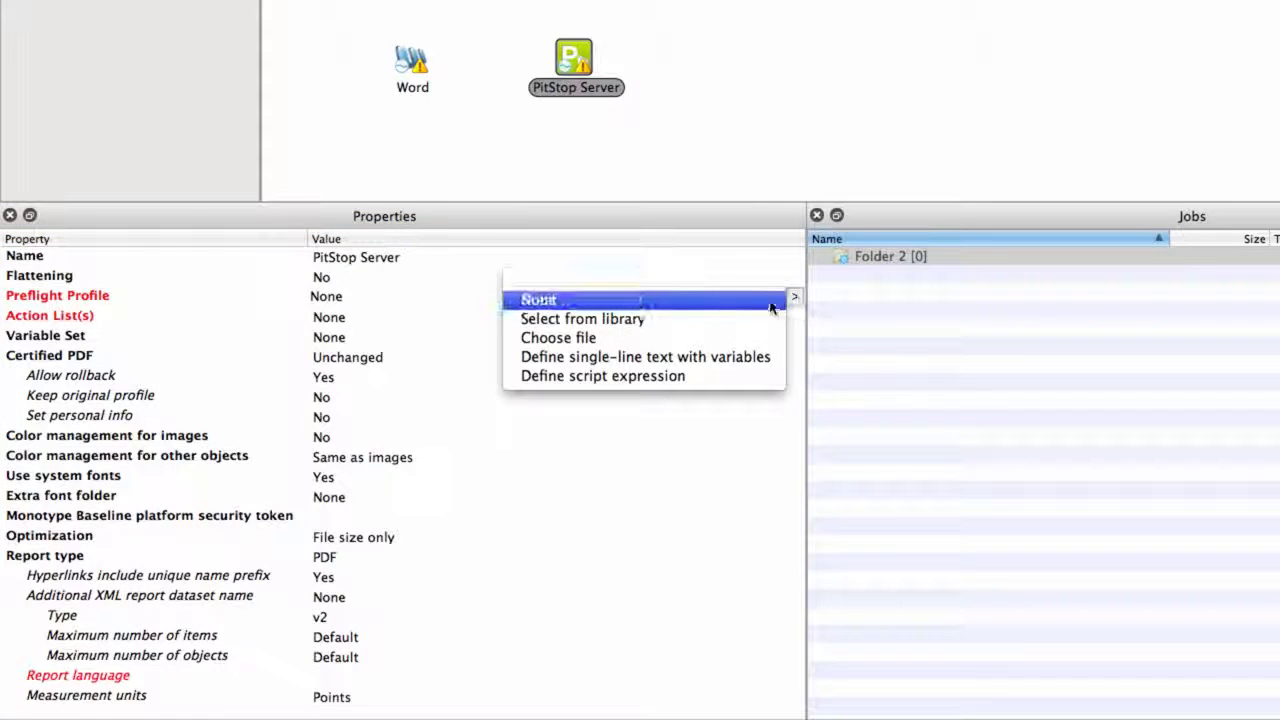
pyautogui.click(632, 320)
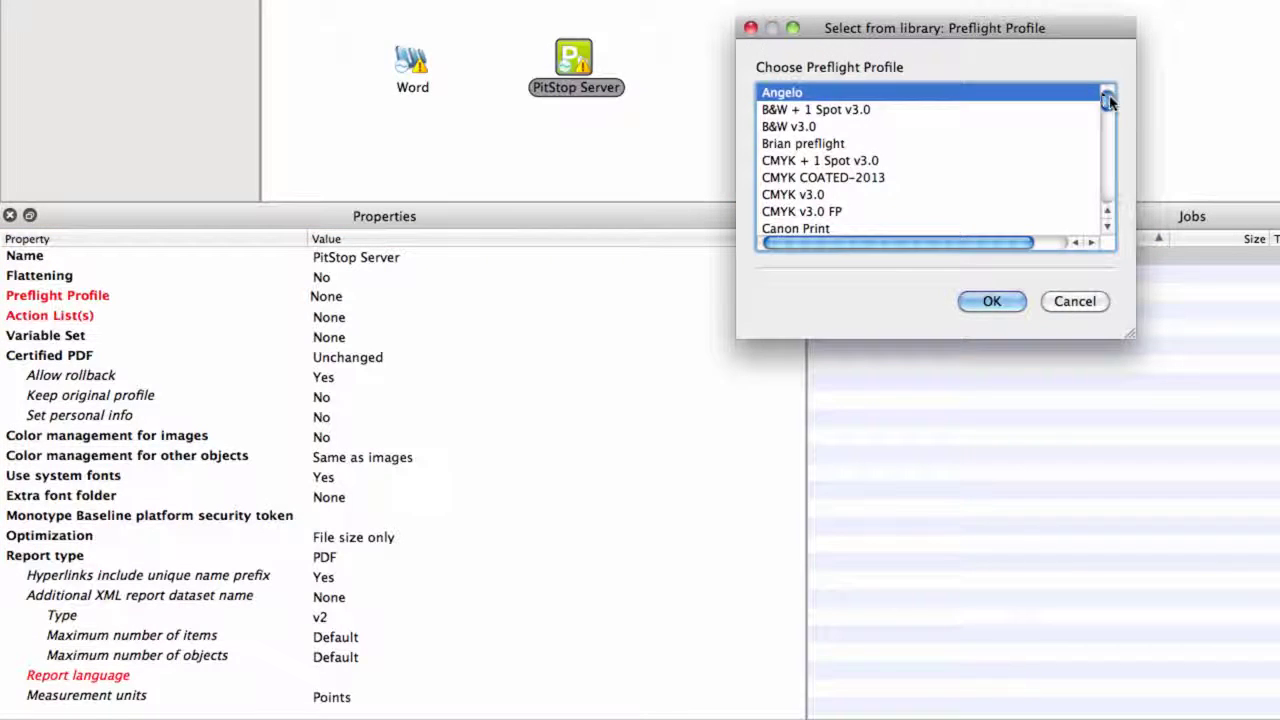
pyautogui.moveTo(1108, 100); pyautogui.dragTo(1108, 121)
pyautogui.click(975, 143)
pyautogui.moveTo(1107, 100); pyautogui.dragTo(1108, 121)
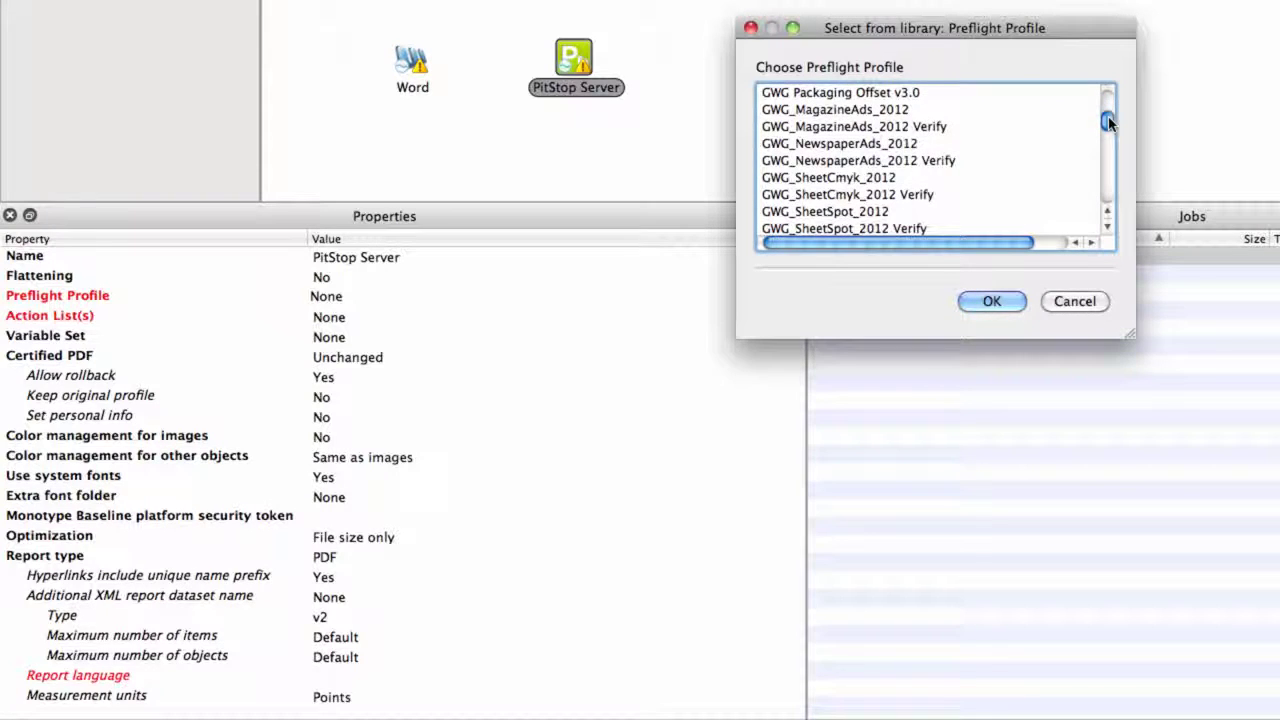
pyautogui.scroll(-1, 1108, 117)
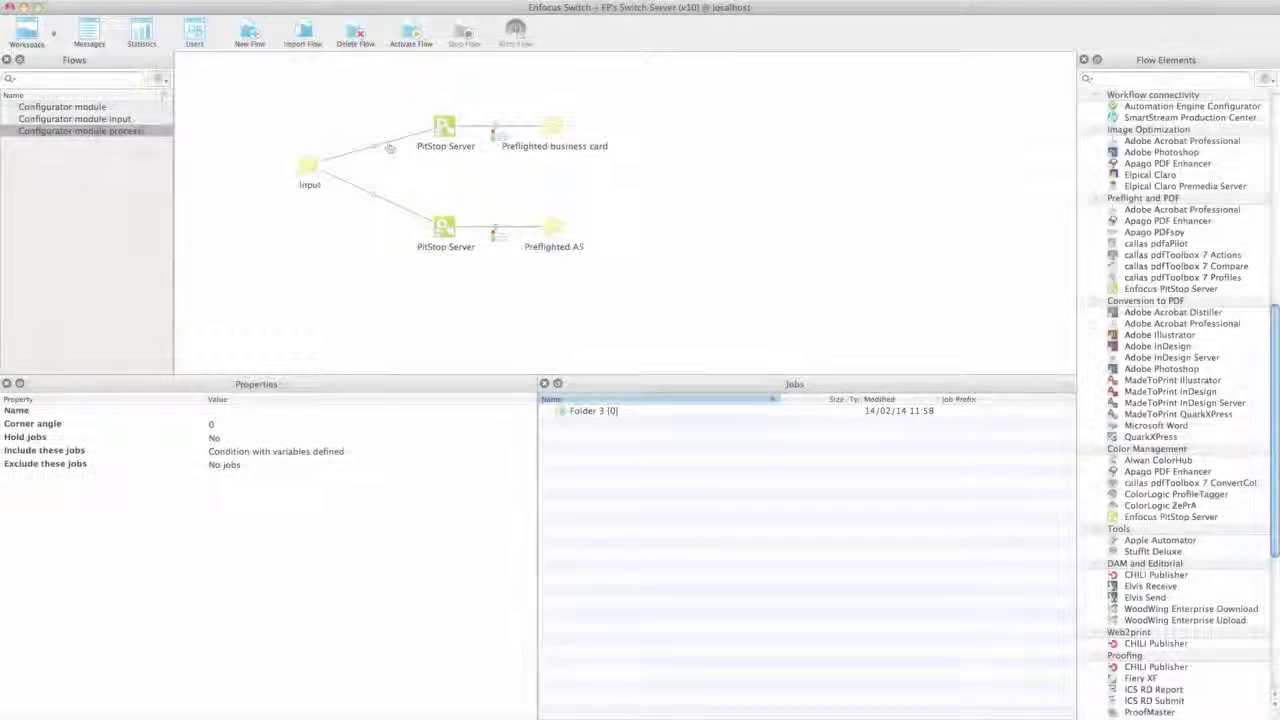
# - Give the upper Input connection a variable include condition for 85×55 business card trim boxes
pyautogui.rightClick(388, 147)
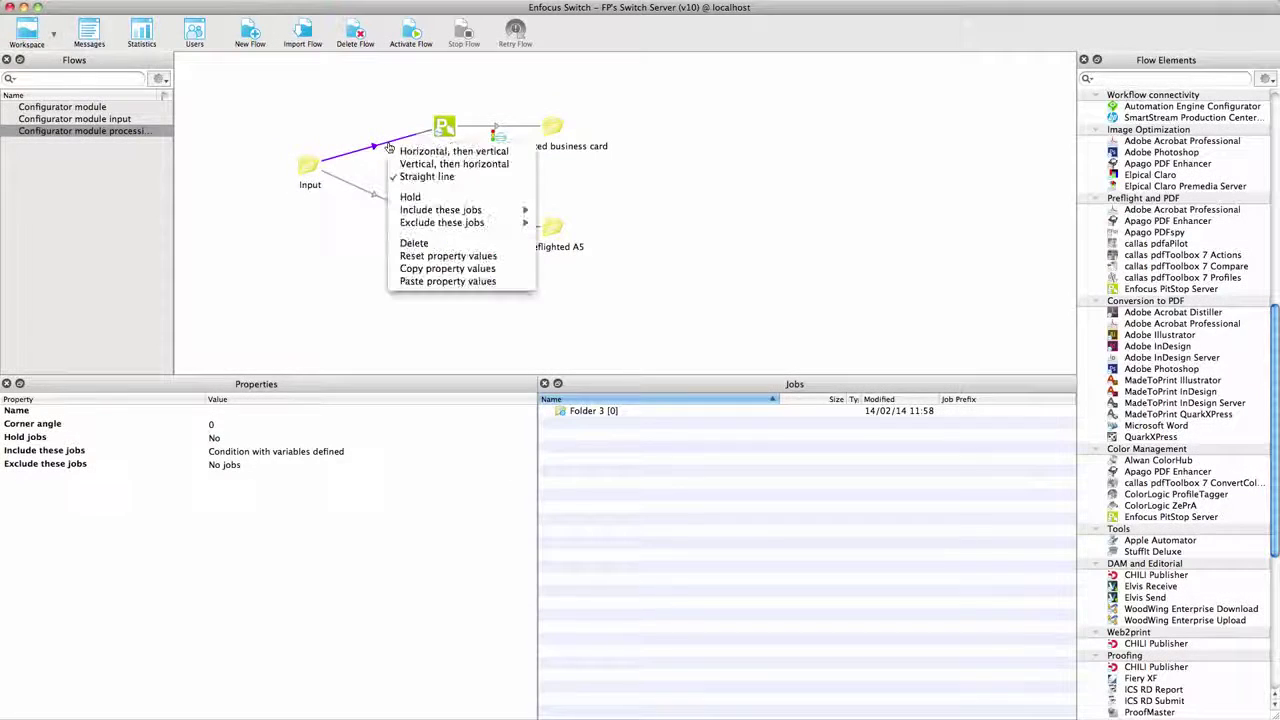
pyautogui.moveTo(485, 212)
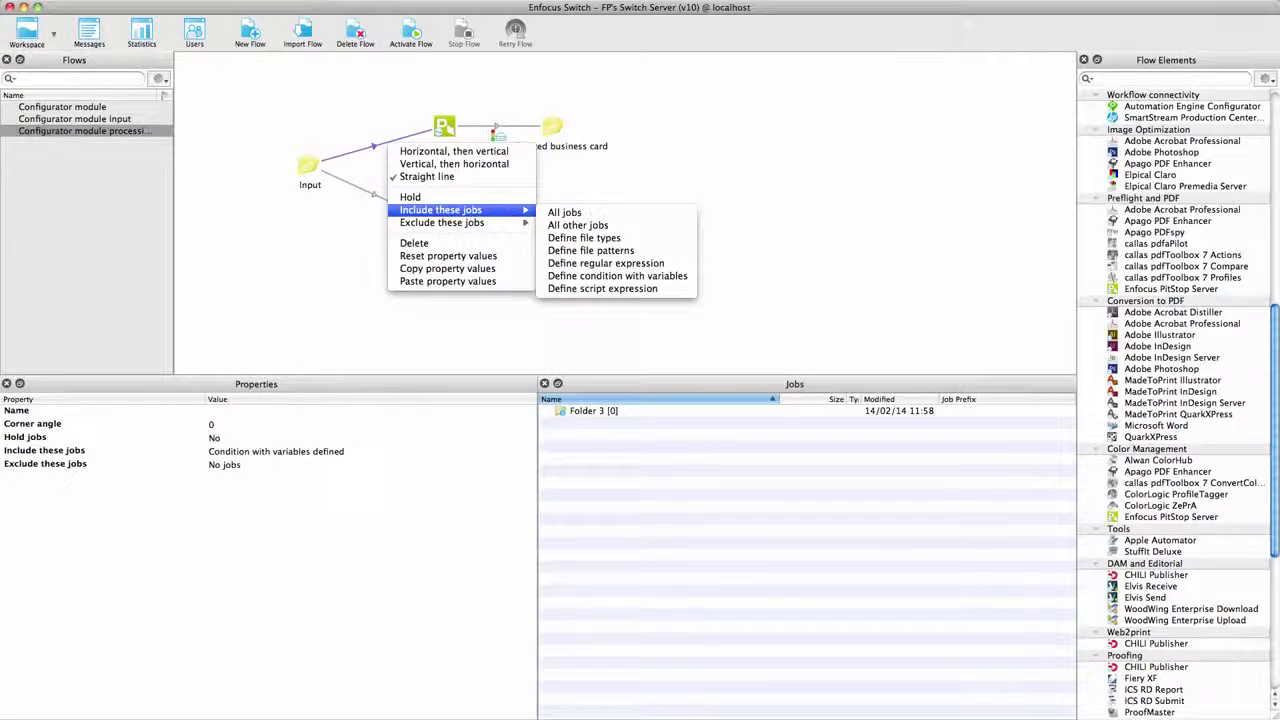
pyautogui.click(617, 276)
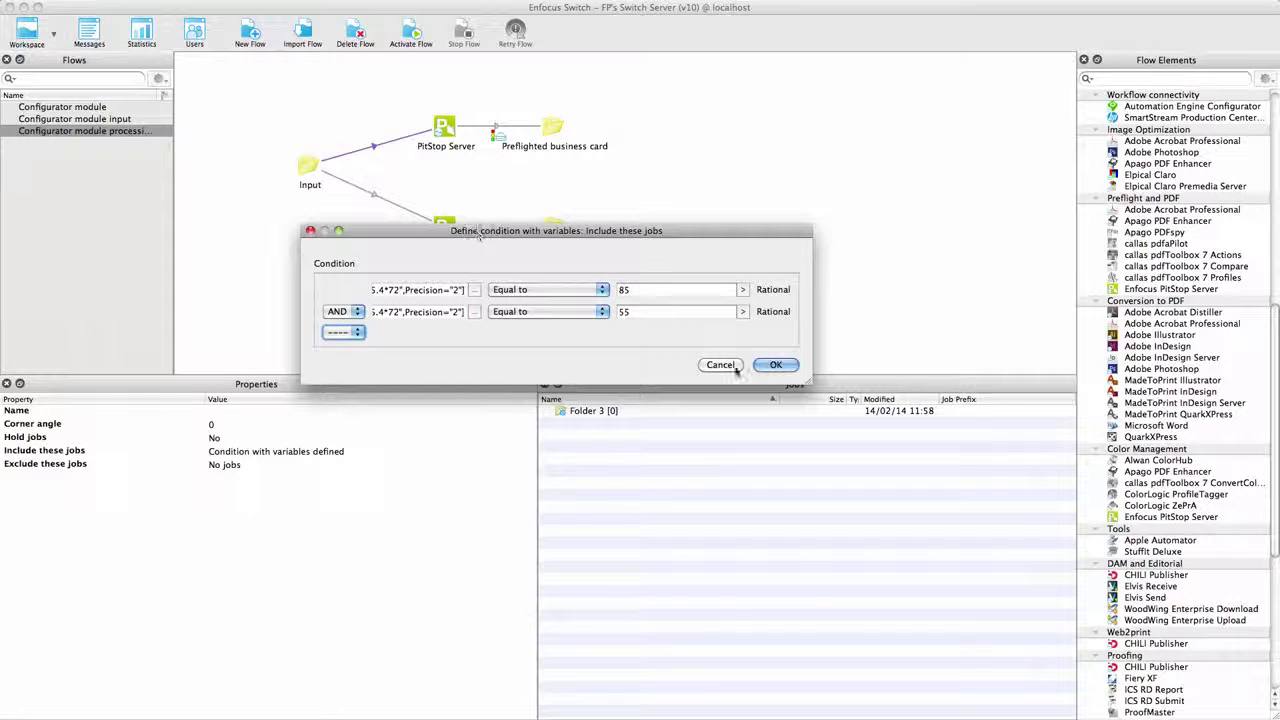
pyautogui.moveTo(874, 381); pyautogui.dragTo(1014, 406)
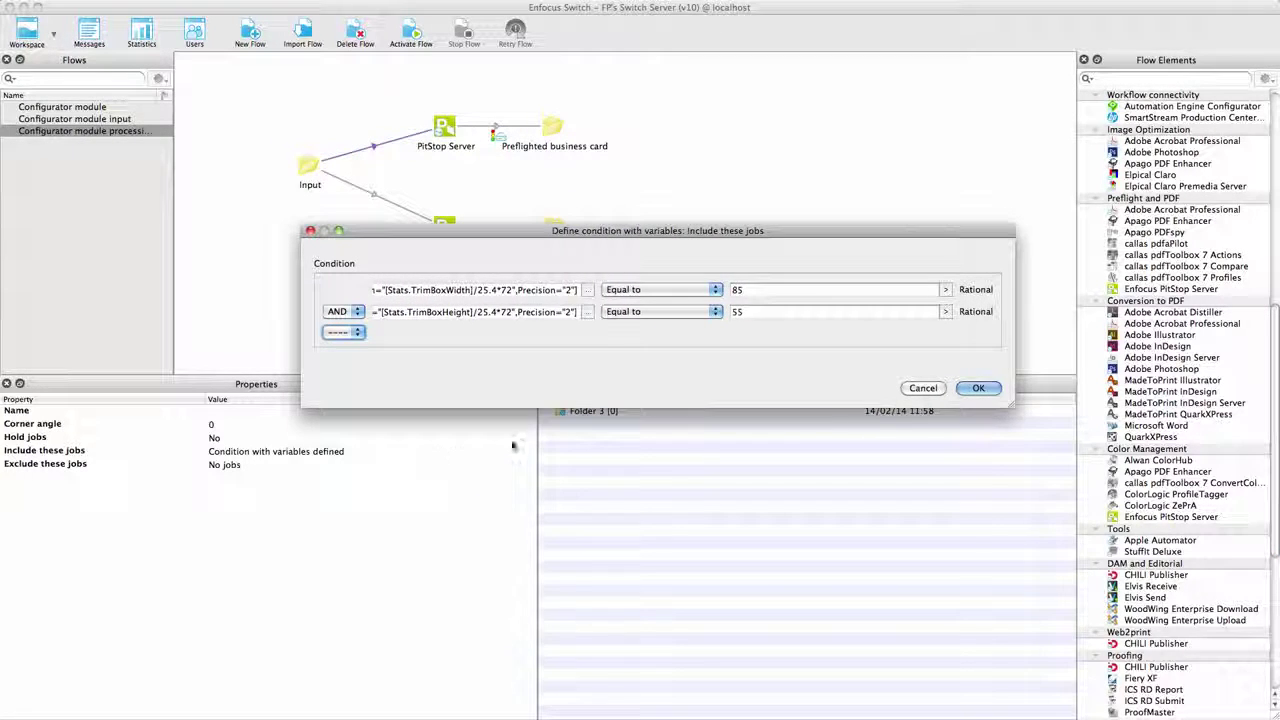
pyautogui.click(978, 388)
# - Give the lower Input connection a variable include condition for 148×210 A5 jobs
pyautogui.click(393, 205)
pyautogui.rightClick(396, 204)
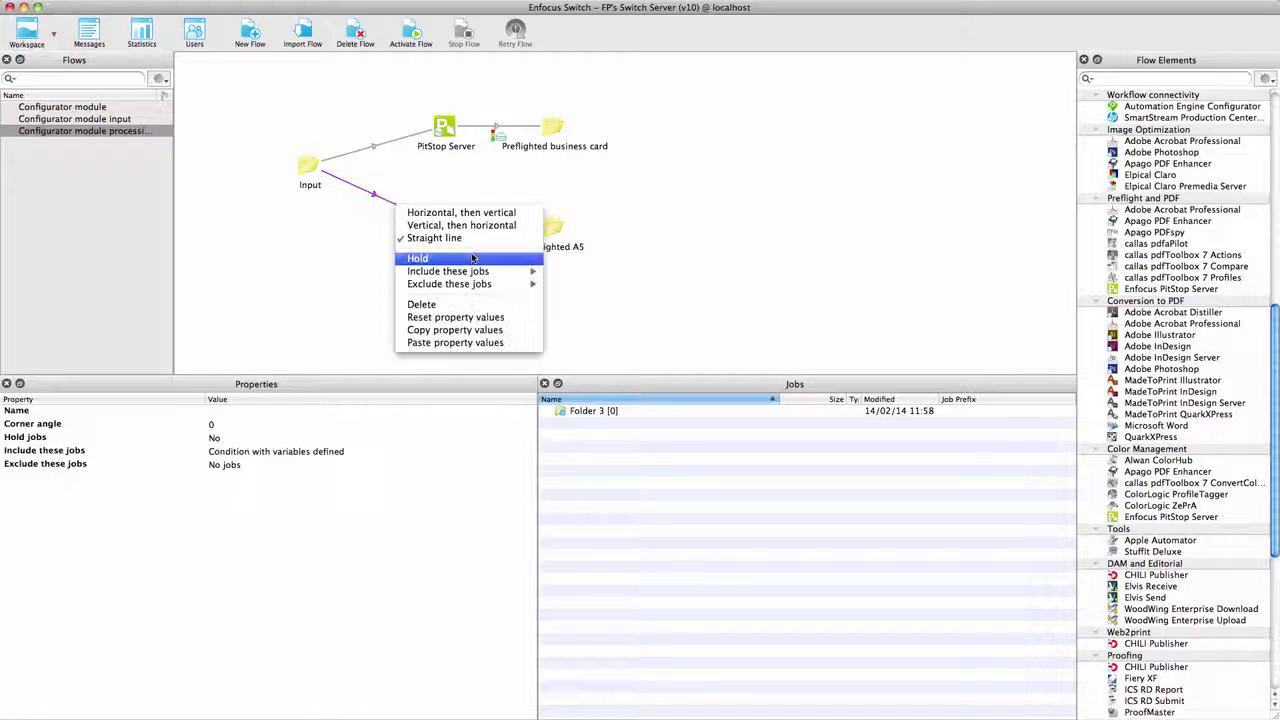
pyautogui.moveTo(460, 271)
pyautogui.click(645, 338)
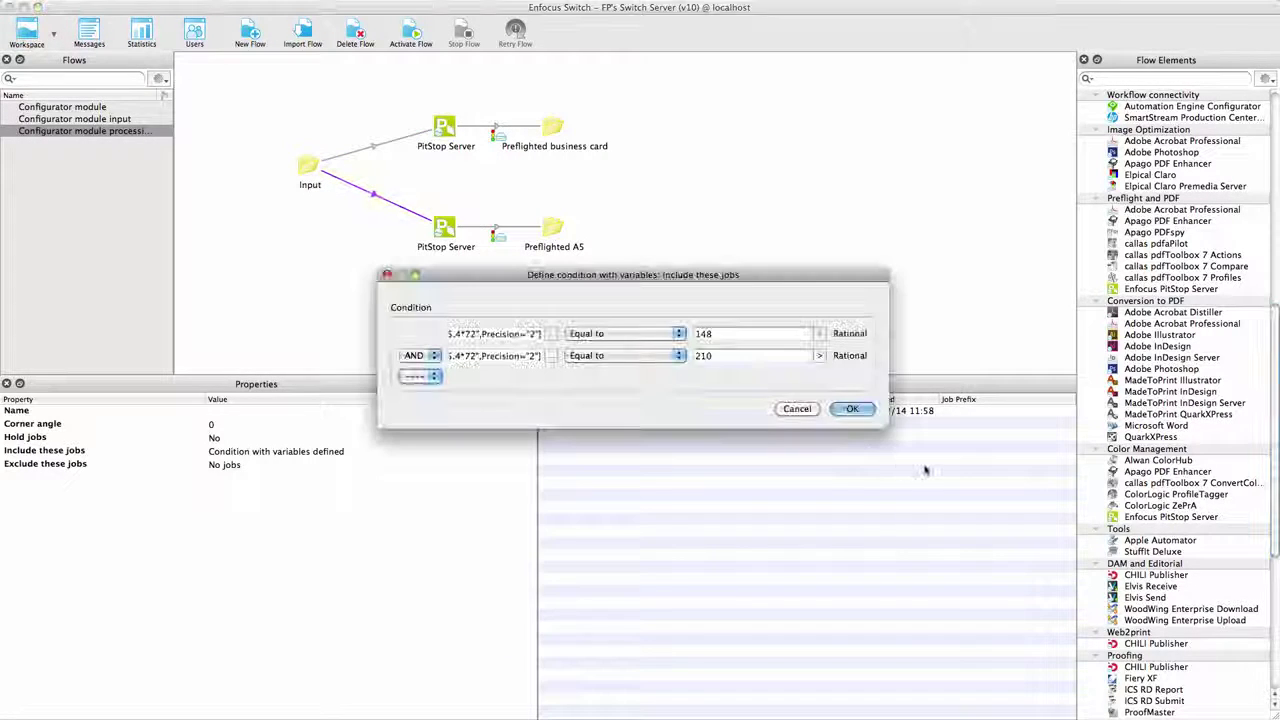
pyautogui.click(860, 409)
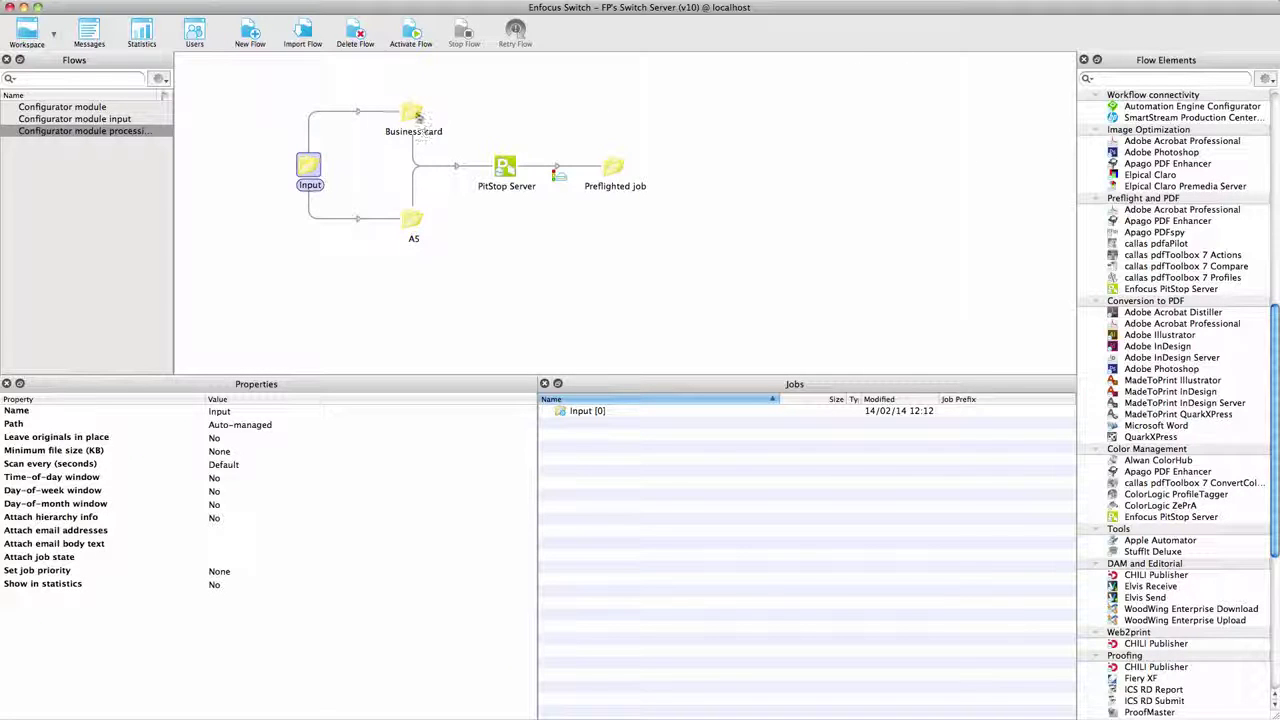
# - Check that the Business card and A5 folders attach a job state
pyautogui.click(413, 113)
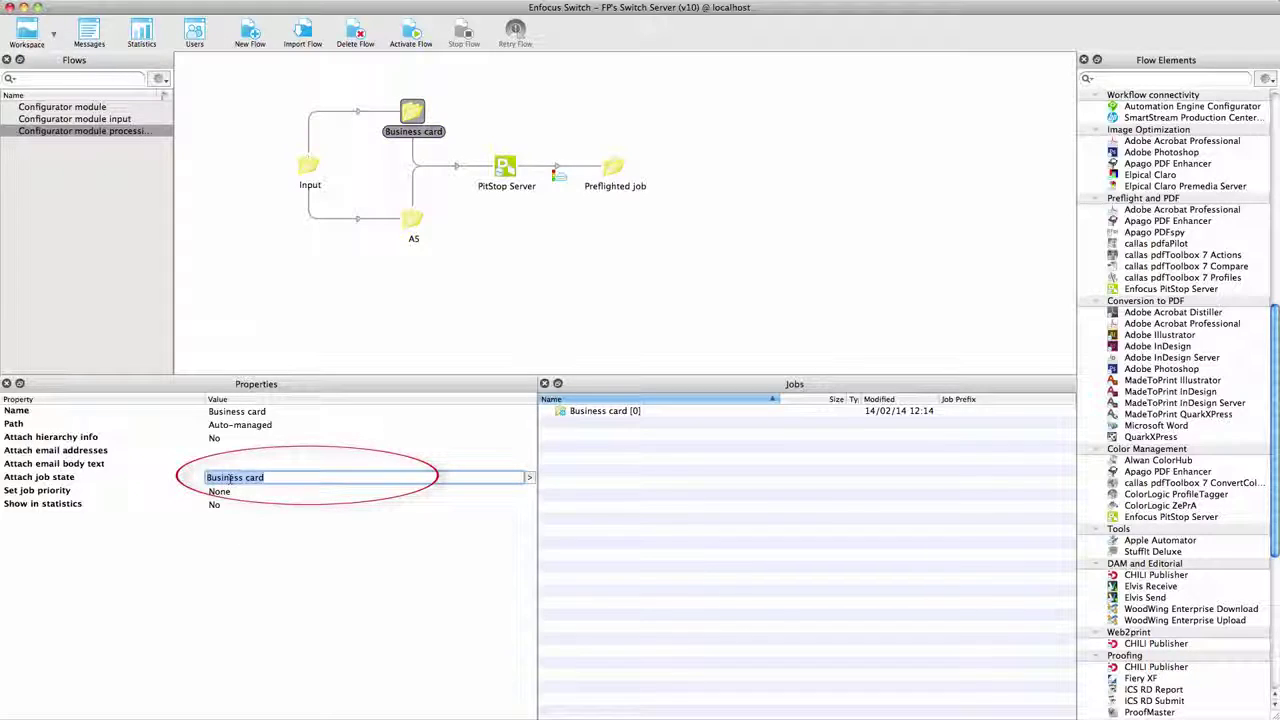
pyautogui.click(414, 219)
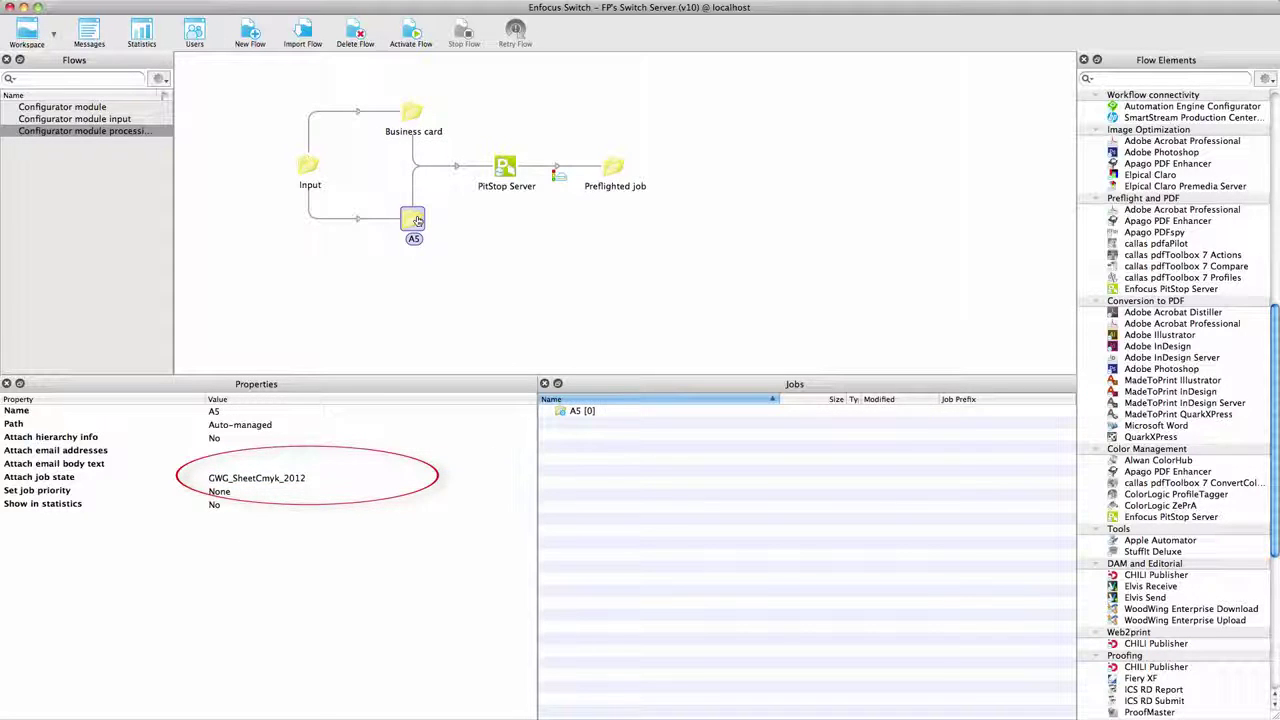
pyautogui.click(292, 479)
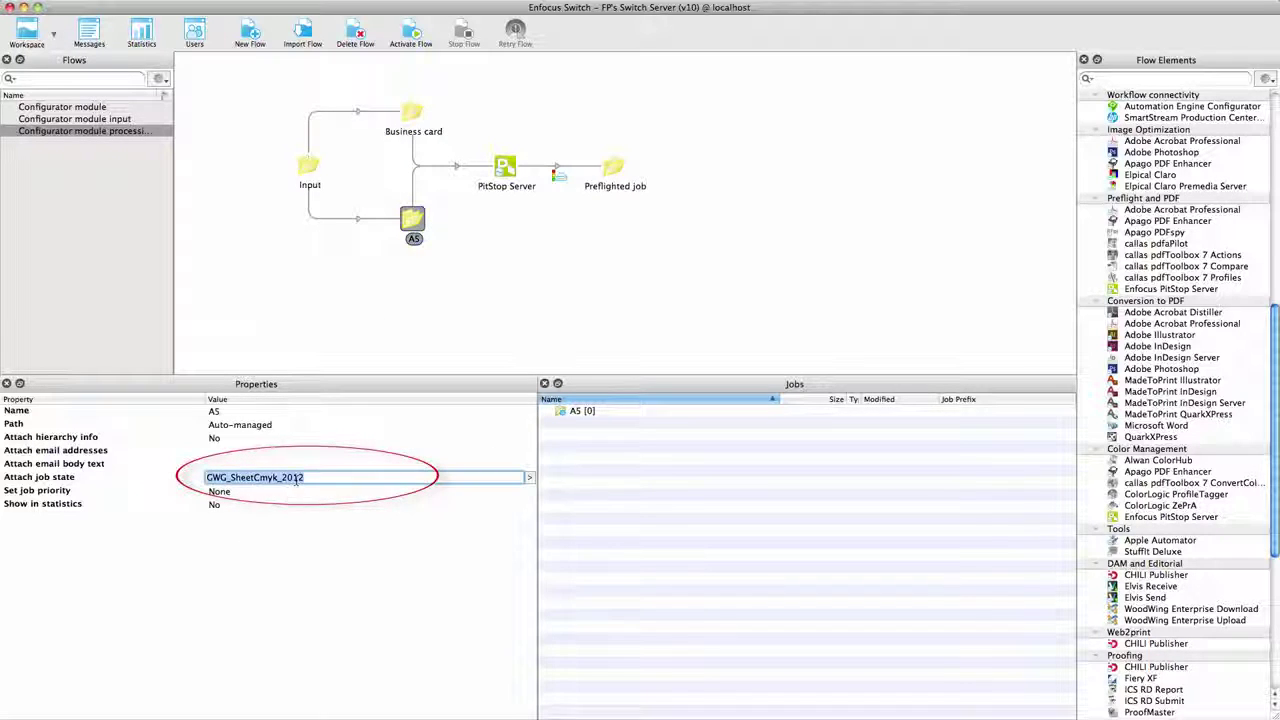
# - Set PitStop Server's Preflight Profile to the variable [Job.JobState]
pyautogui.click(506, 168)
pyautogui.click(300, 440)
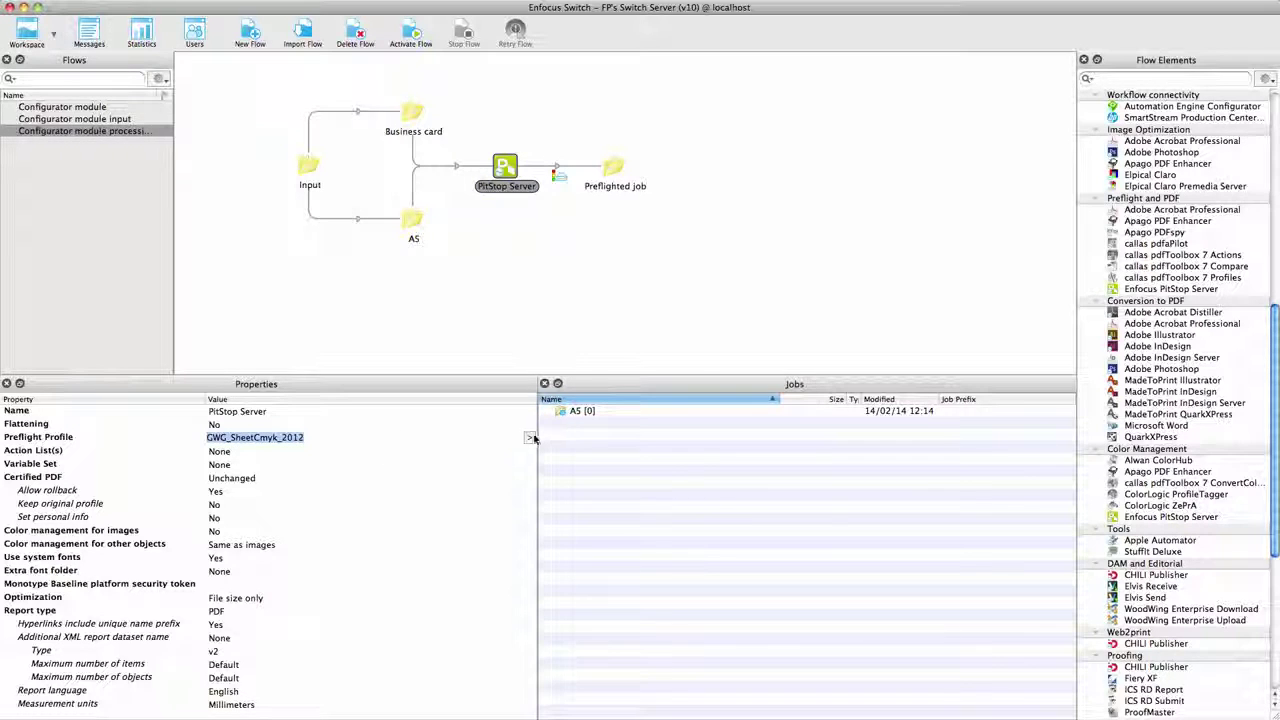
pyautogui.click(531, 438)
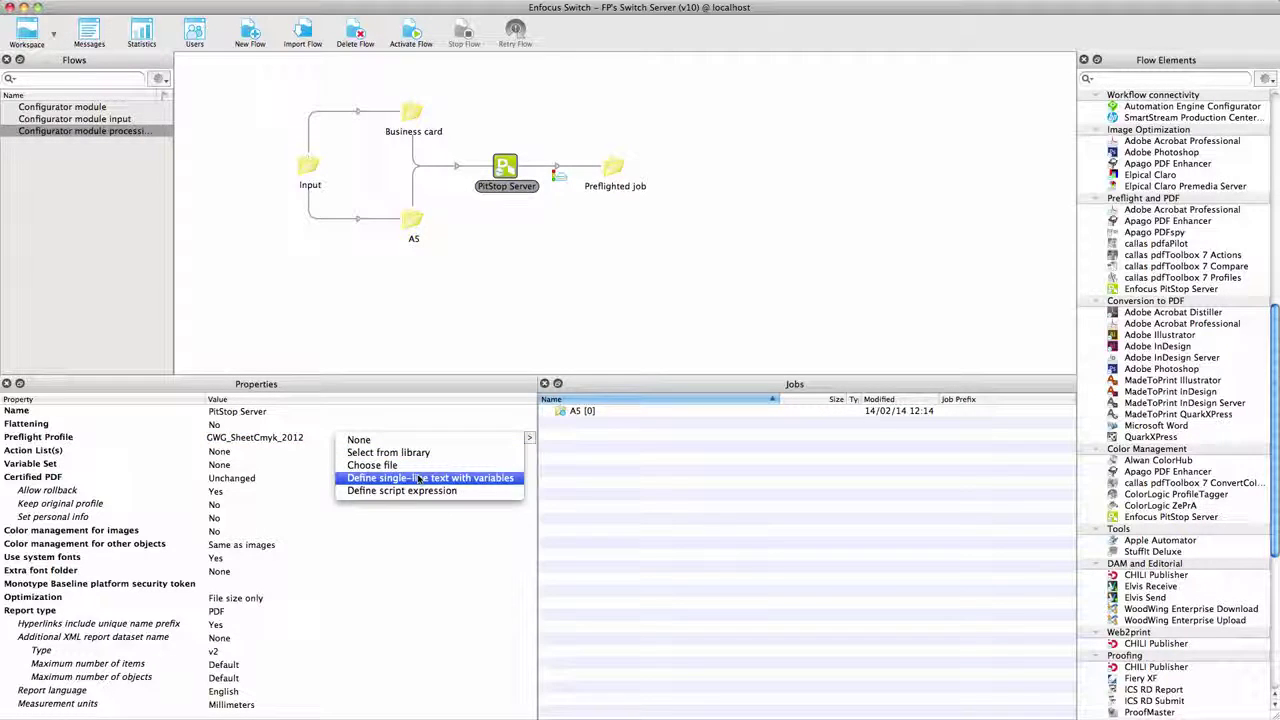
pyautogui.click(420, 478)
pyautogui.click(380, 225)
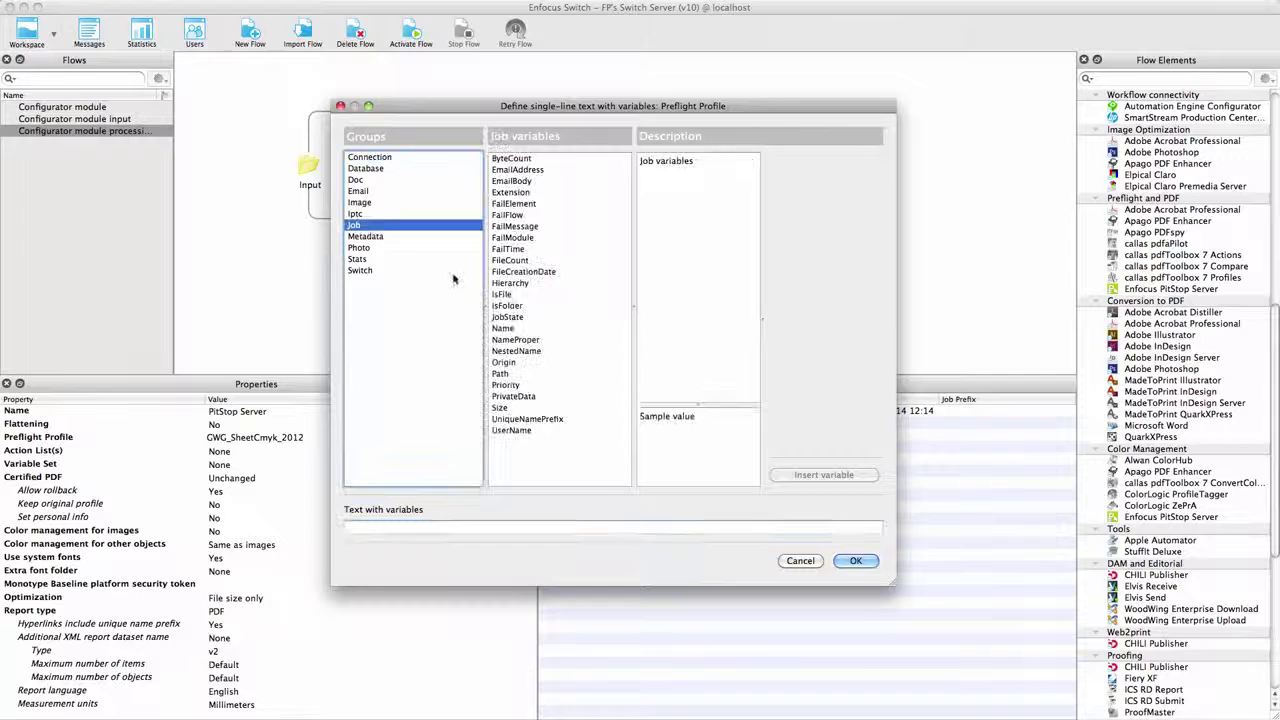
pyautogui.click(509, 317)
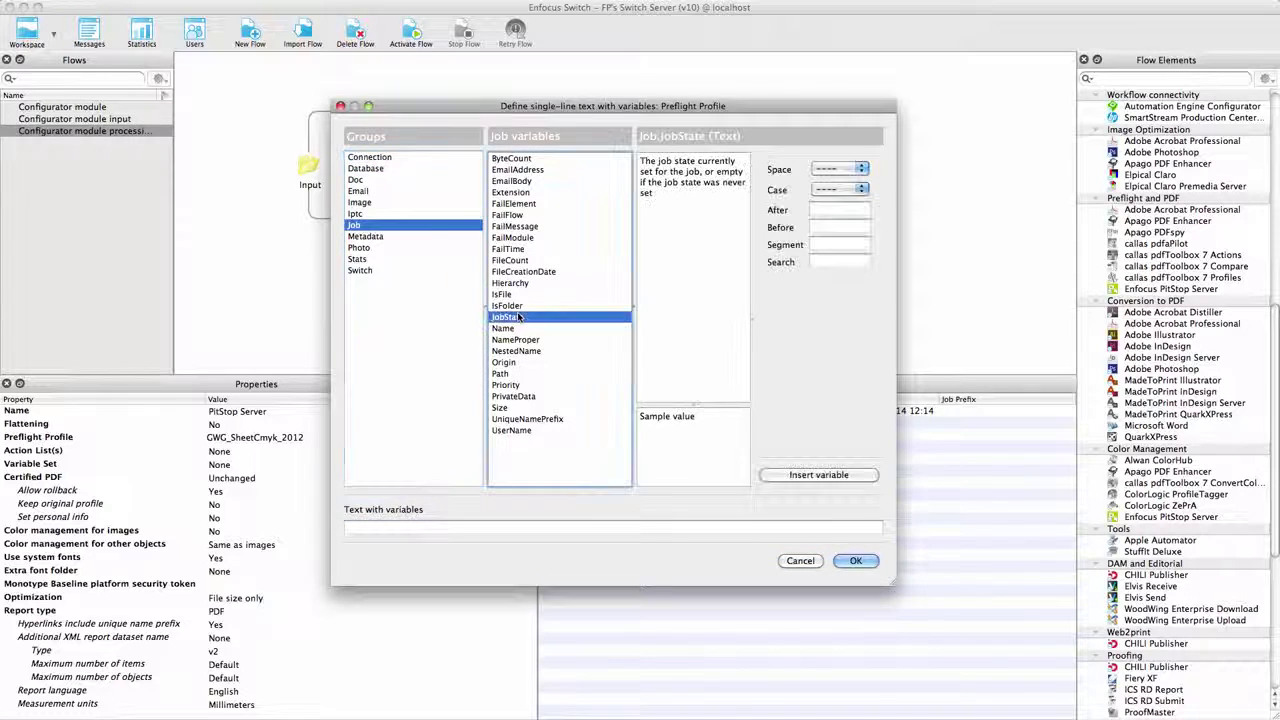
pyautogui.click(862, 476)
pyautogui.click(856, 561)
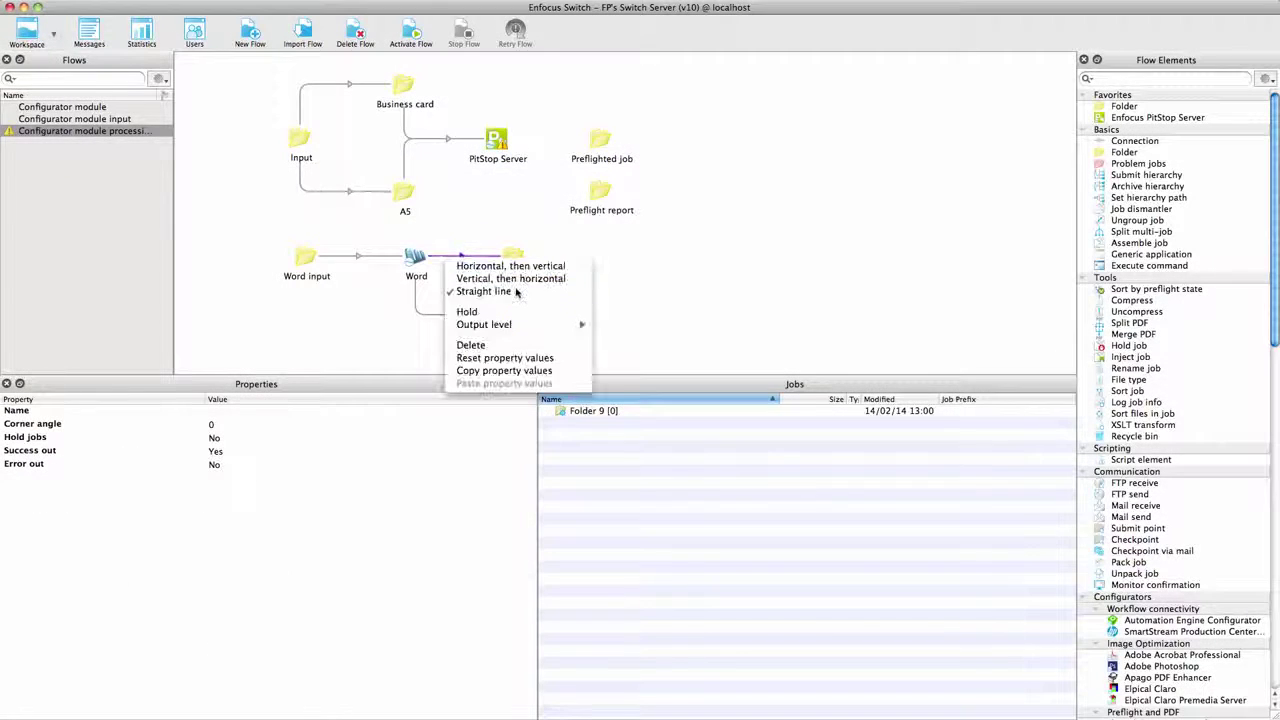
# - Inspect the Word to Problem file connection's options without changing anything
pyautogui.click(685, 295)
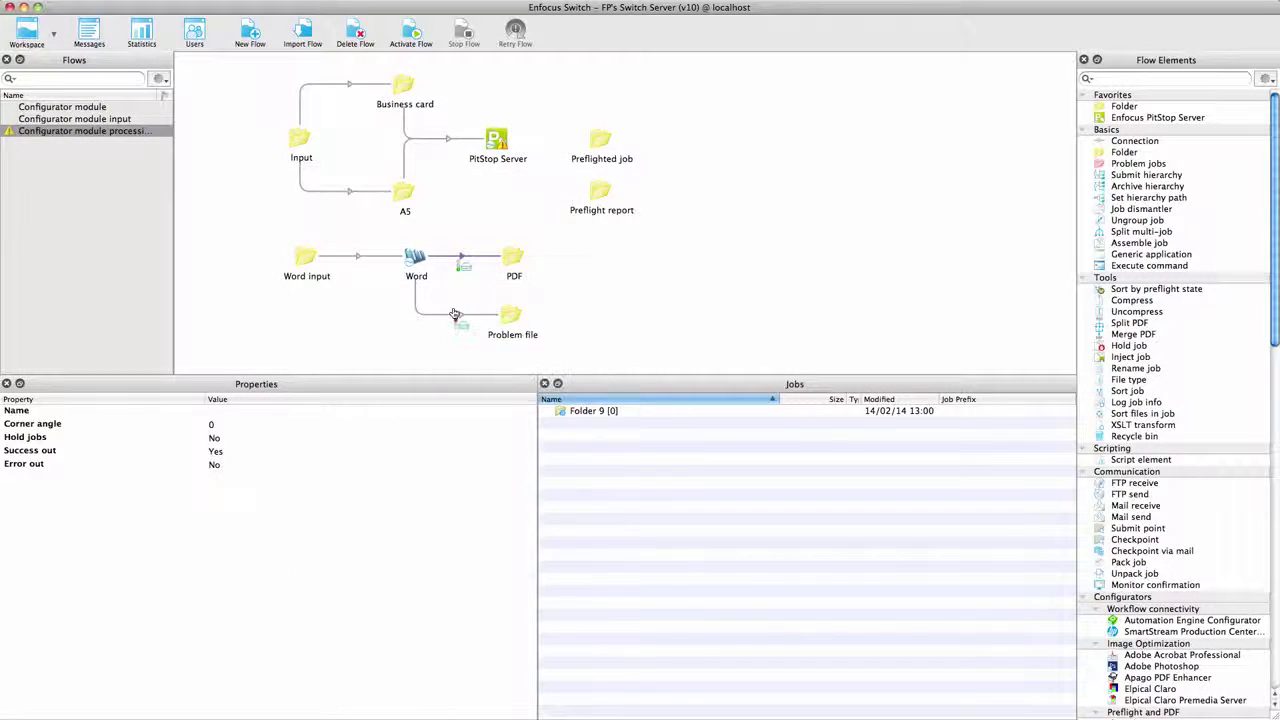
pyautogui.click(455, 314)
pyautogui.rightClick(438, 314)
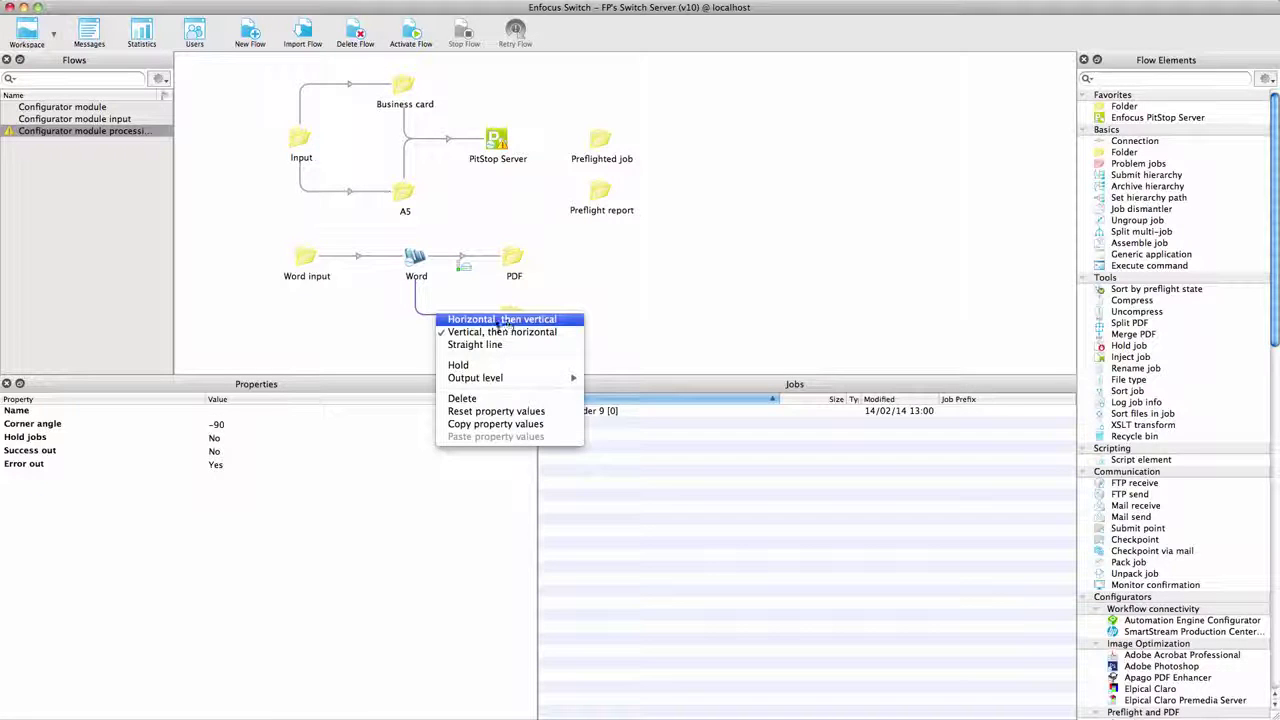
pyautogui.click(683, 314)
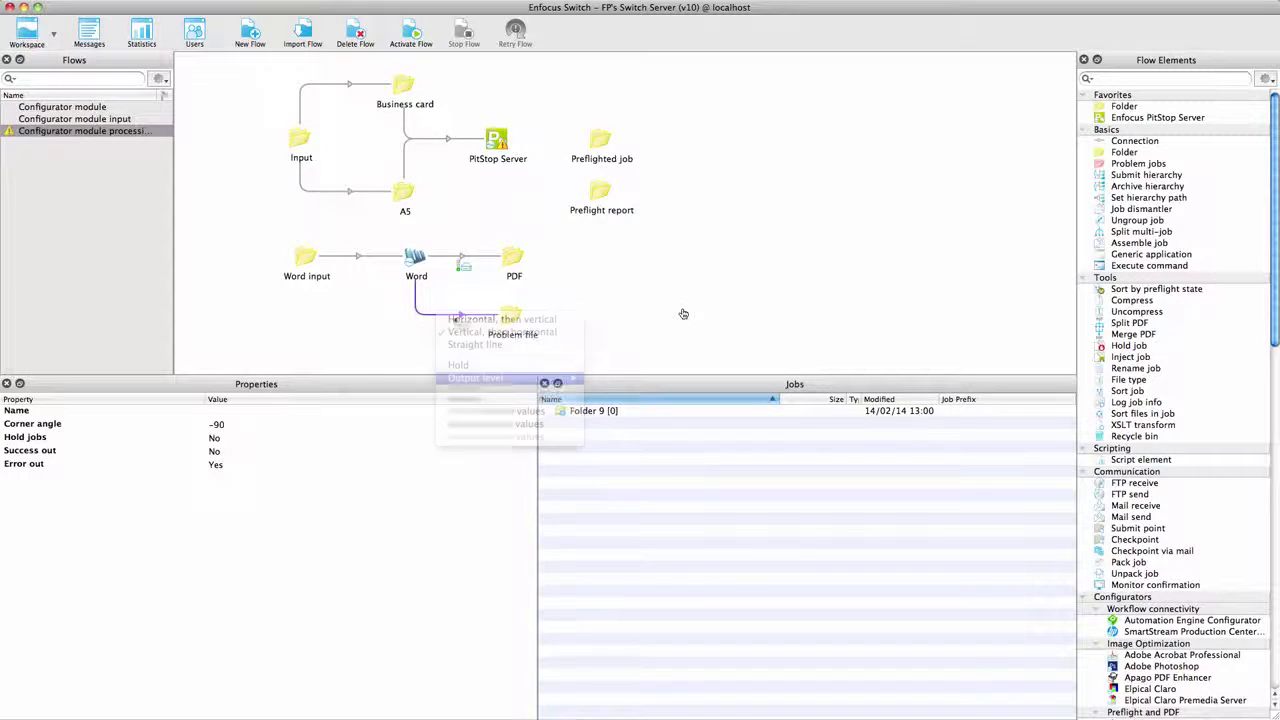
# - Connect PitStop Server to Preflighted job (Carry Data) and Preflight report (Carry Log), routed vertical-then-horizontal
pyautogui.moveTo(497, 139); pyautogui.dragTo(602, 140)
pyautogui.click(630, 150)
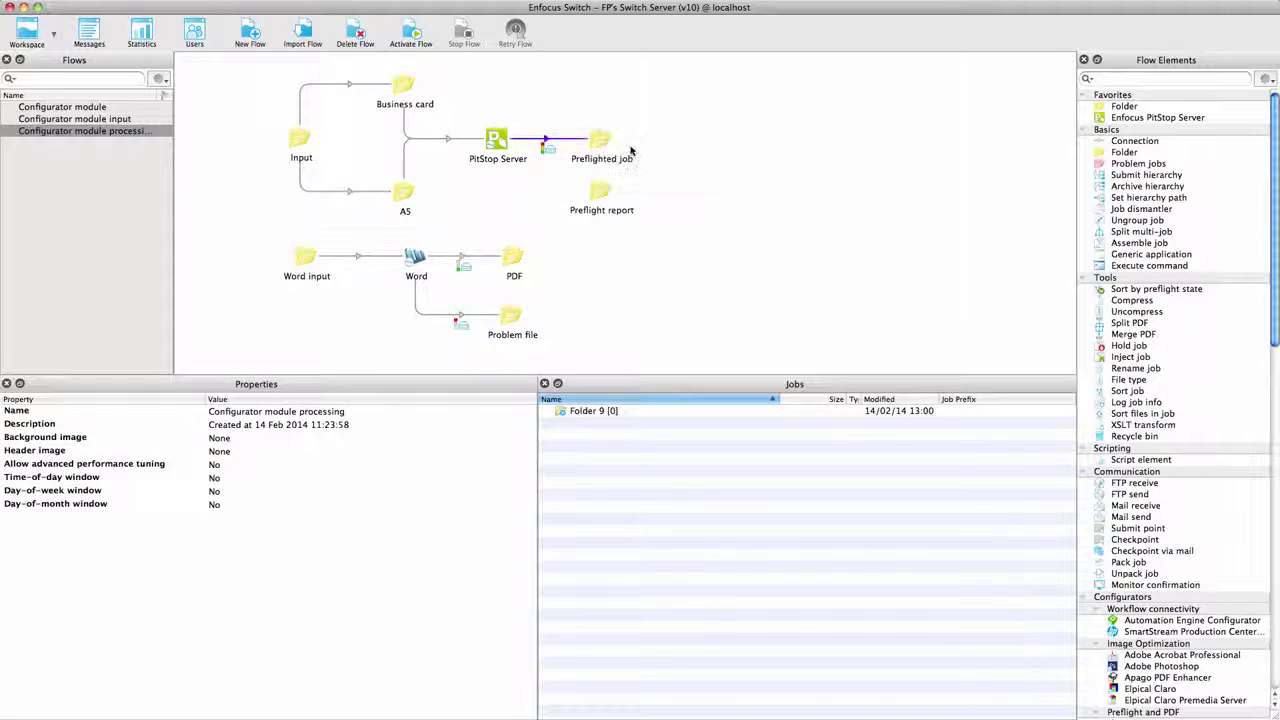
pyautogui.moveTo(495, 139); pyautogui.dragTo(600, 192)
pyautogui.click(615, 212)
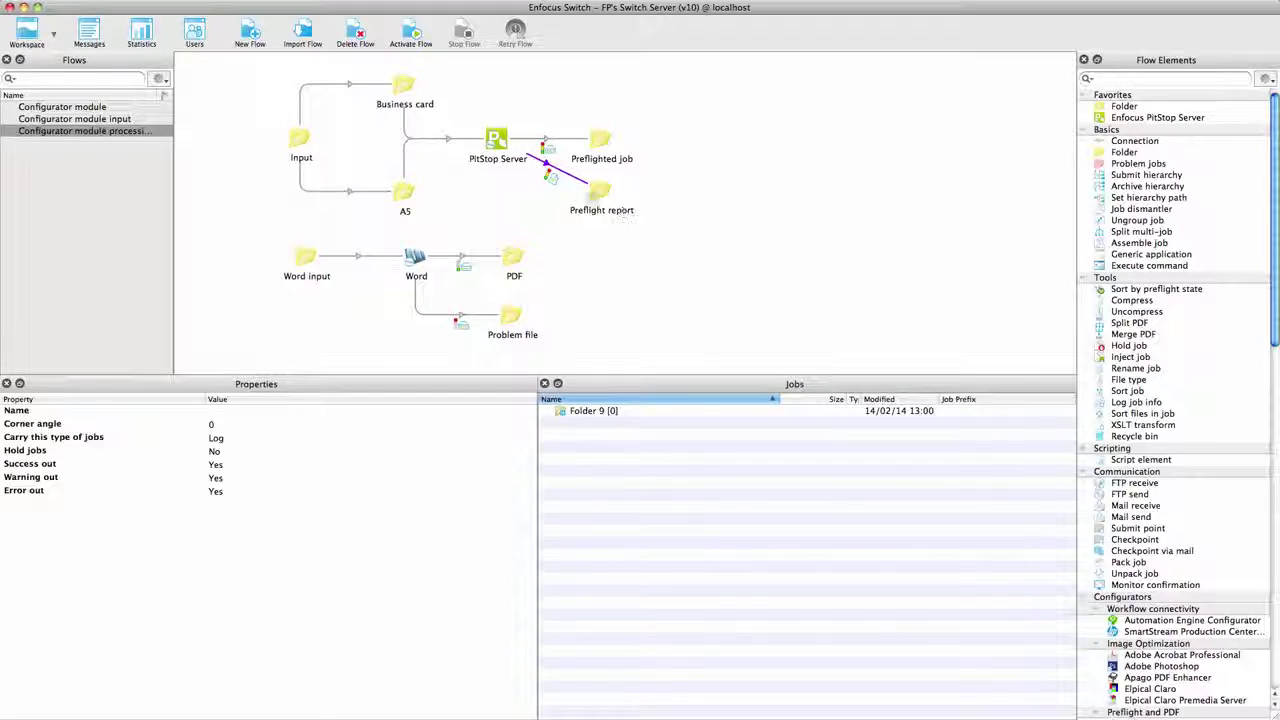
pyautogui.rightClick(535, 157)
pyautogui.click(560, 194)
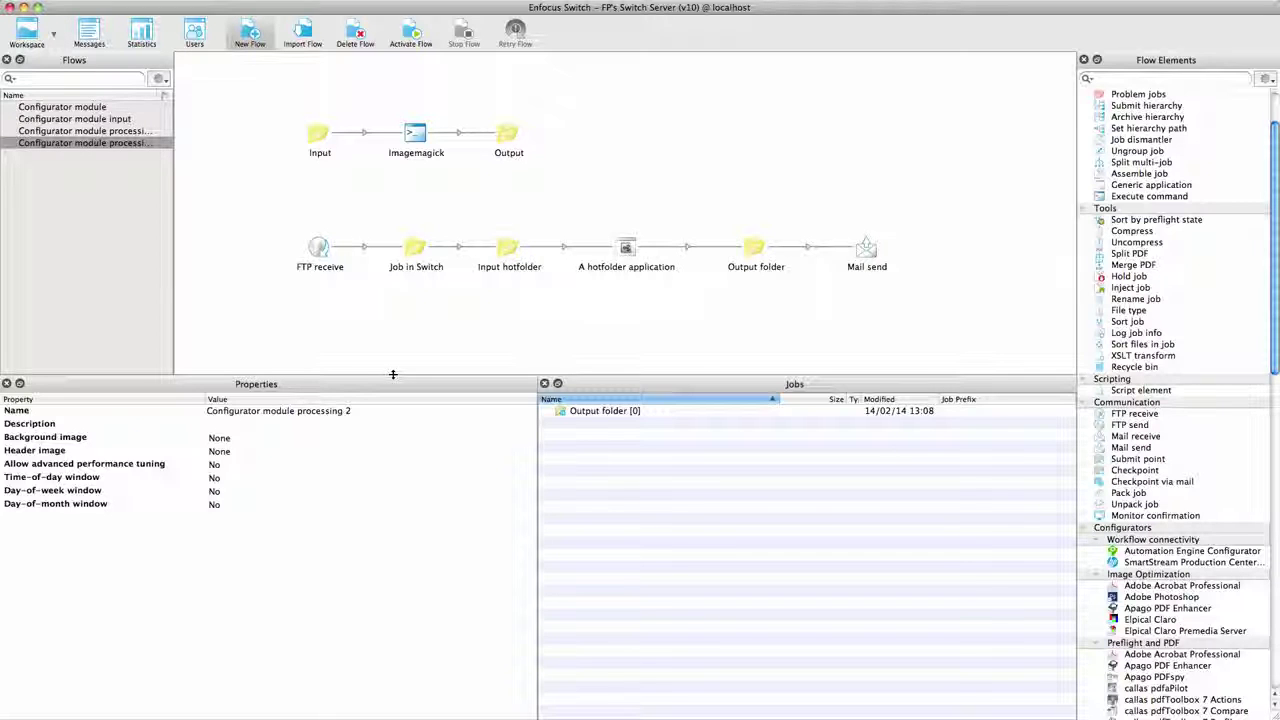
# - Select the Imagemagick Execute command element and inspect its imagemagick.sh command path
pyautogui.click(418, 134)
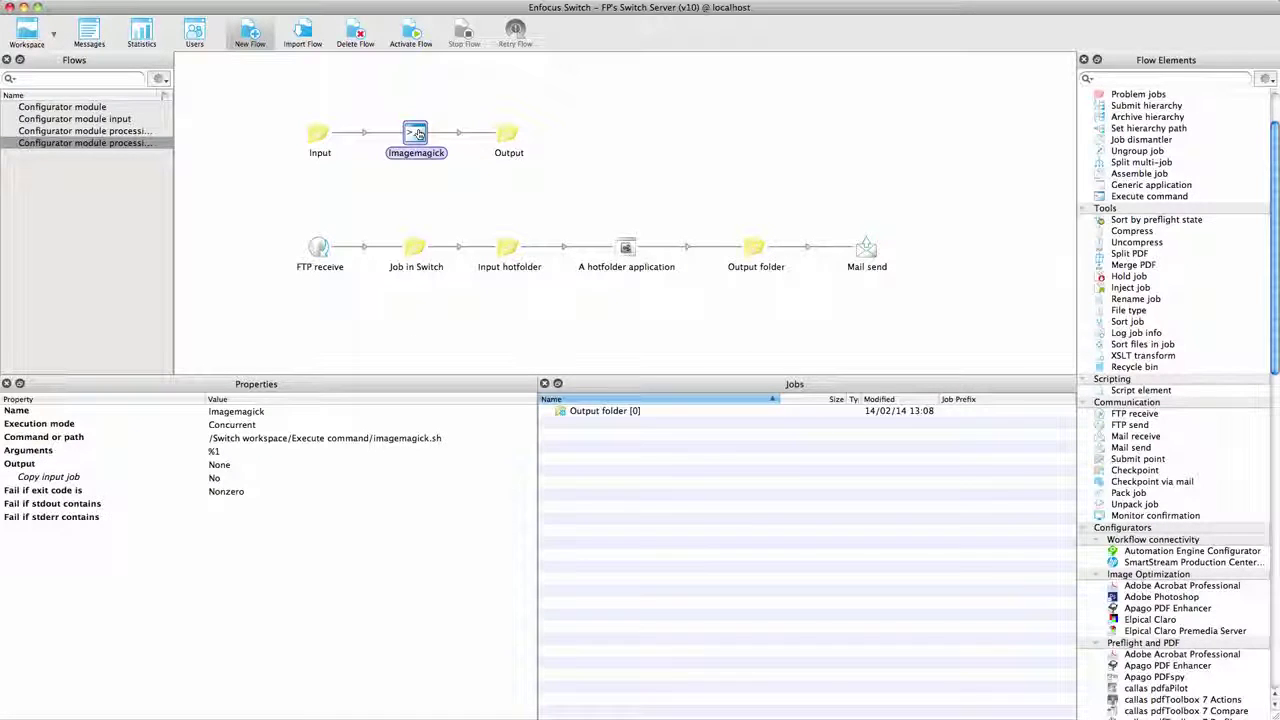
pyautogui.click(296, 438)
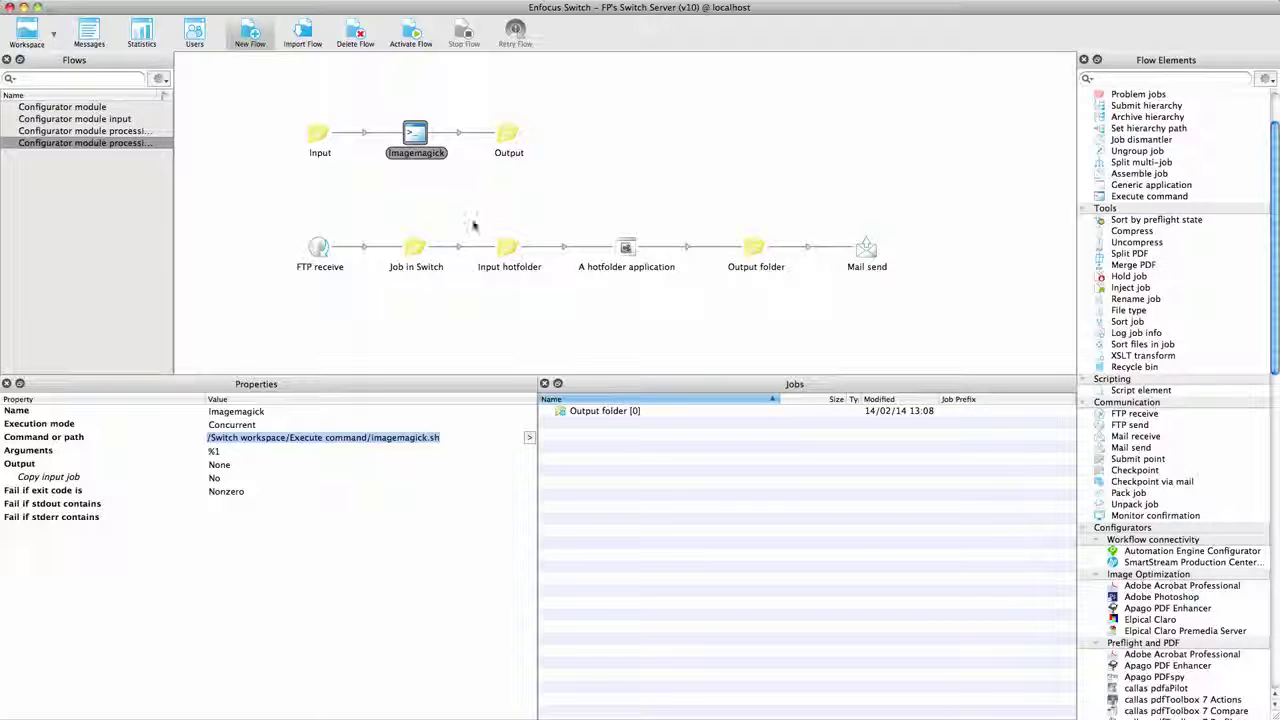
# - Set the Input hotfolder path to the External program Output folder, then inspect the Output folder
pyautogui.click(627, 249)
pyautogui.click(507, 252)
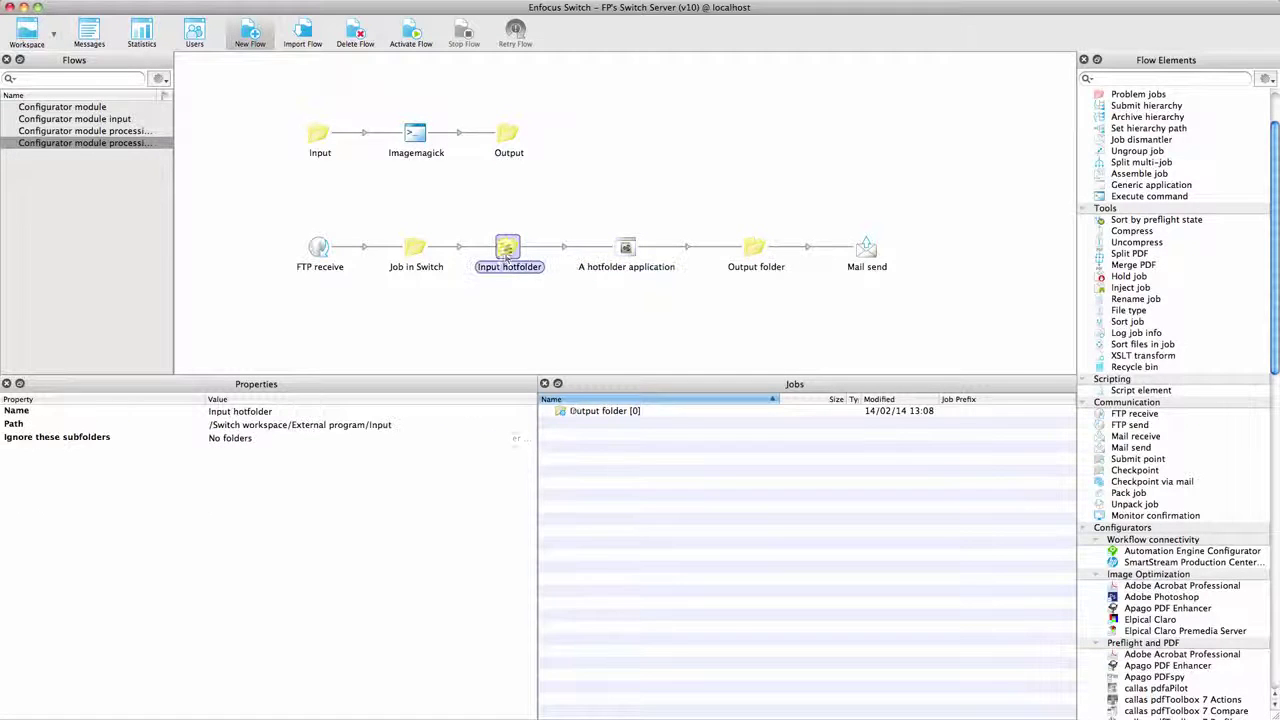
pyautogui.click(356, 428)
pyautogui.click(529, 424)
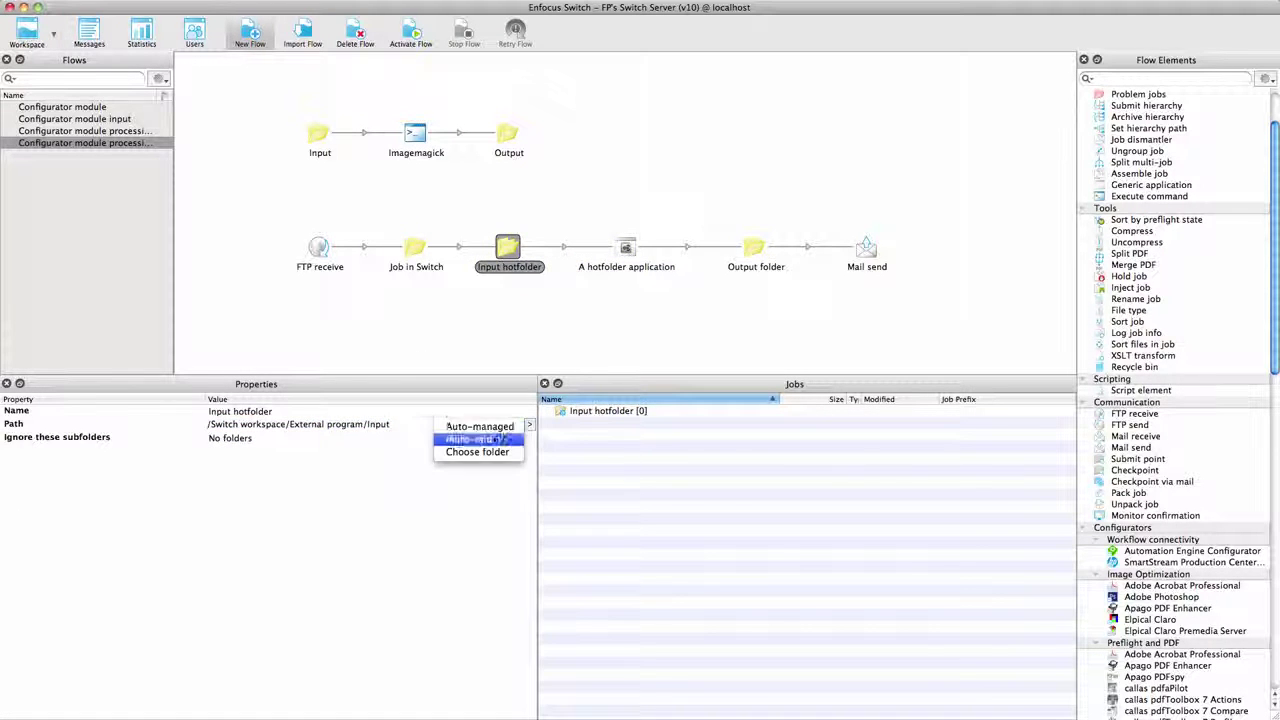
pyautogui.click(488, 452)
pyautogui.click(938, 513)
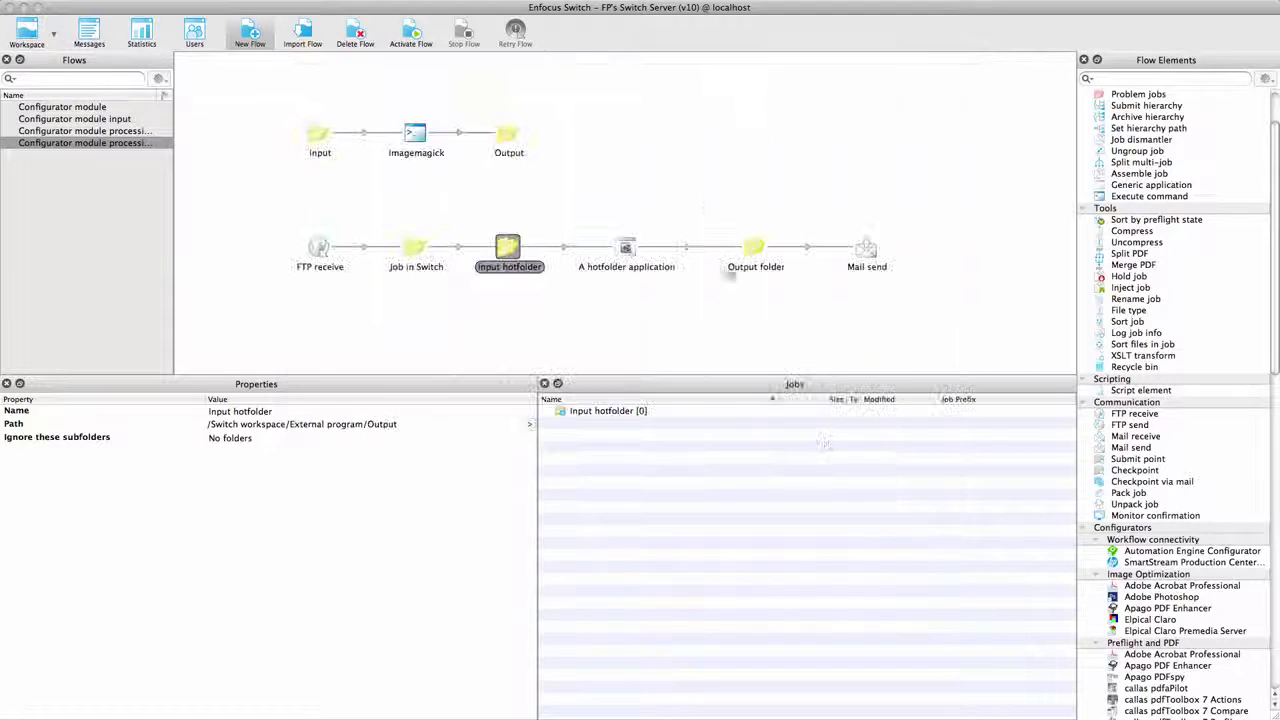
pyautogui.click(755, 250)
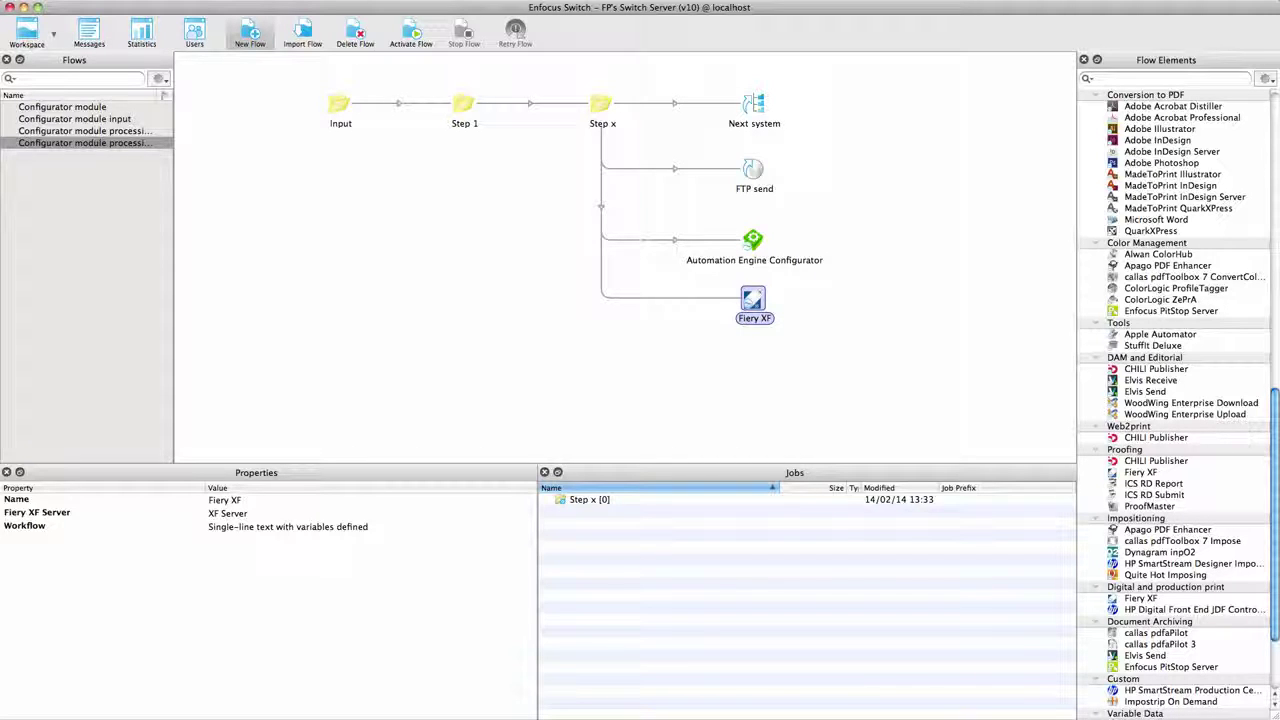
# - View the Automation Engine Configurator settings: workflow 'Process job from Switch', server AE, port 5182
pyautogui.click(753, 240)
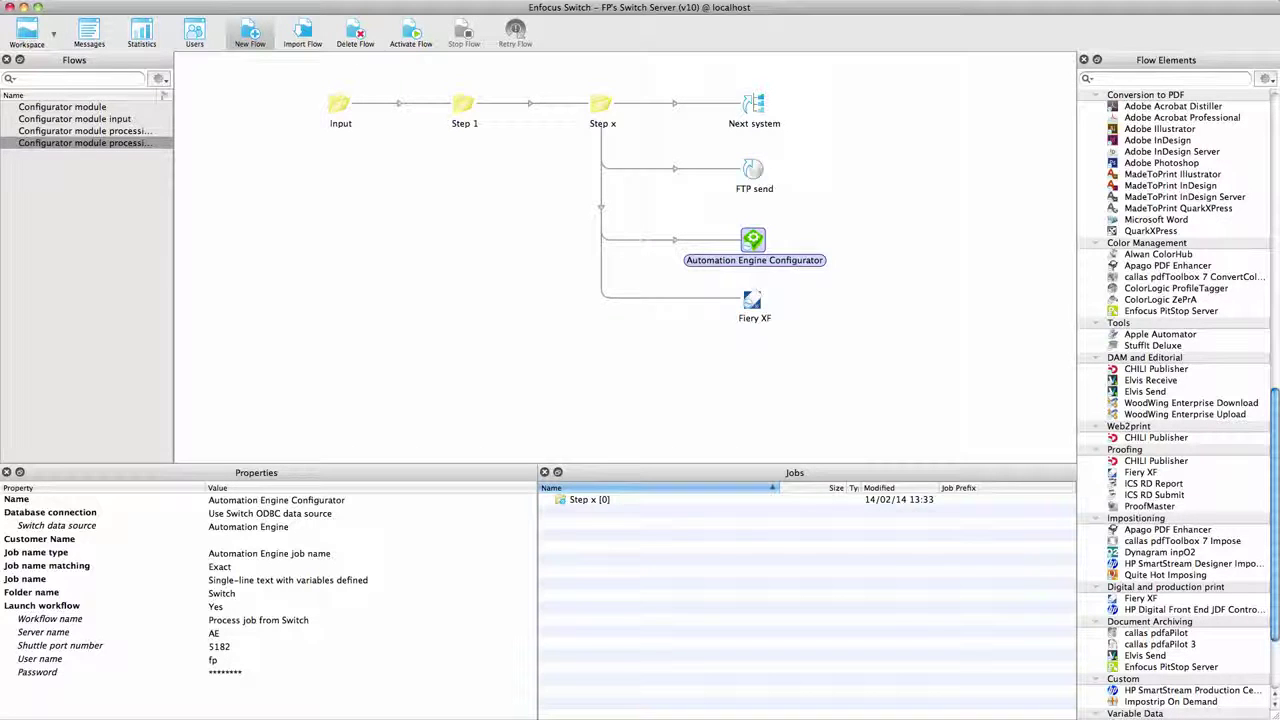